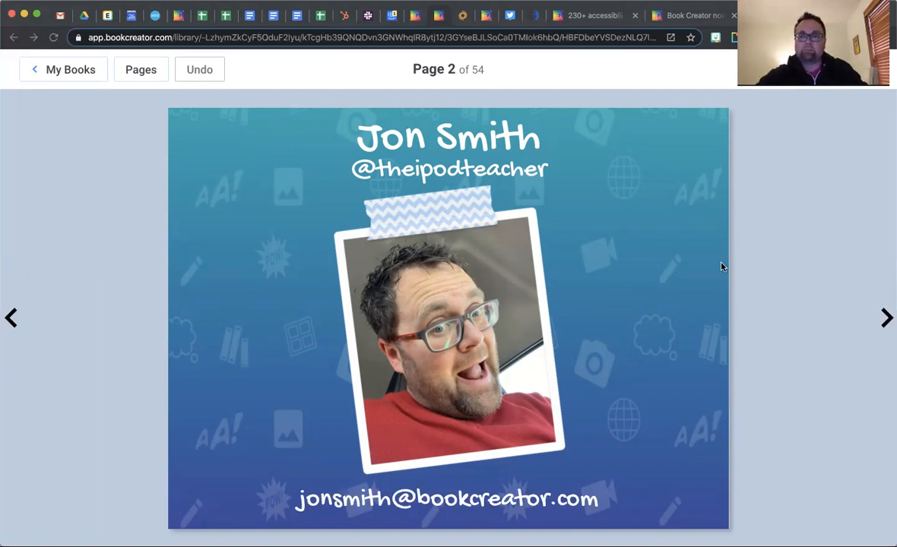
click(883, 319)
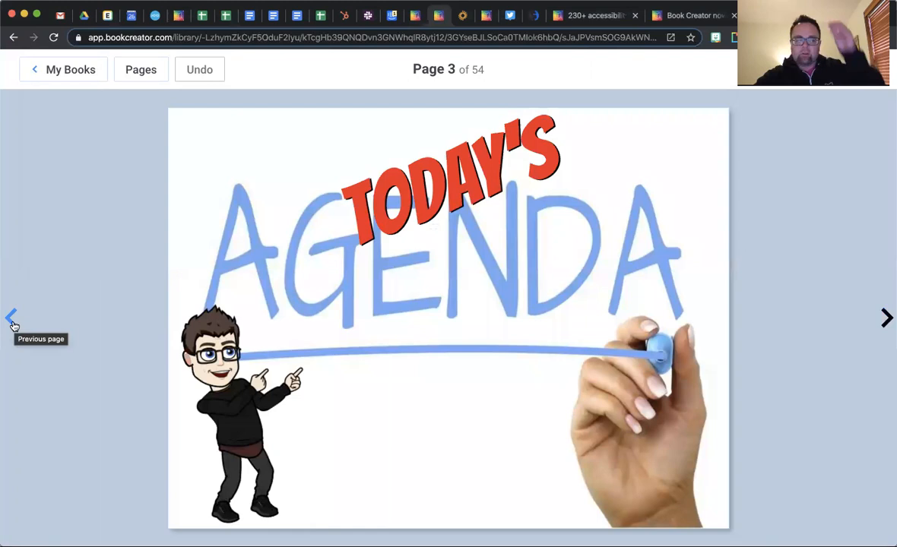
click(11, 318)
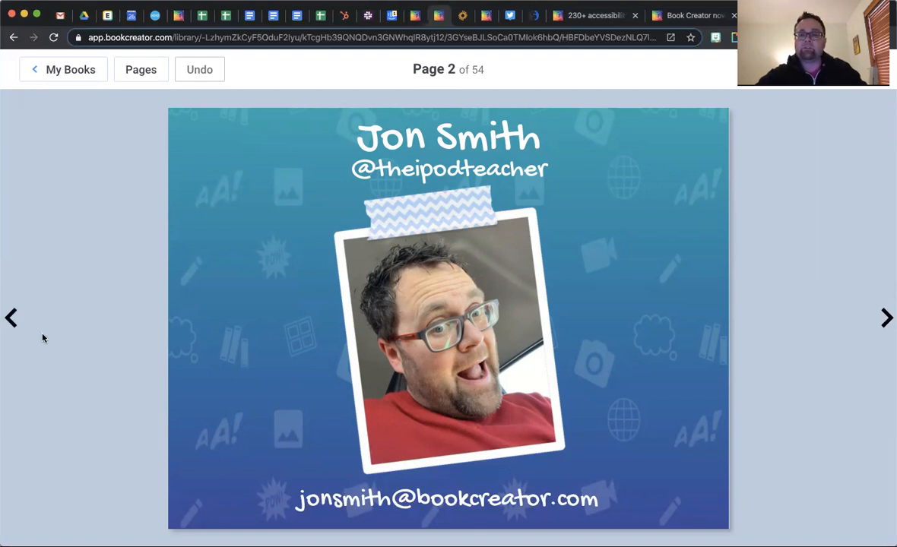
click(651, 9)
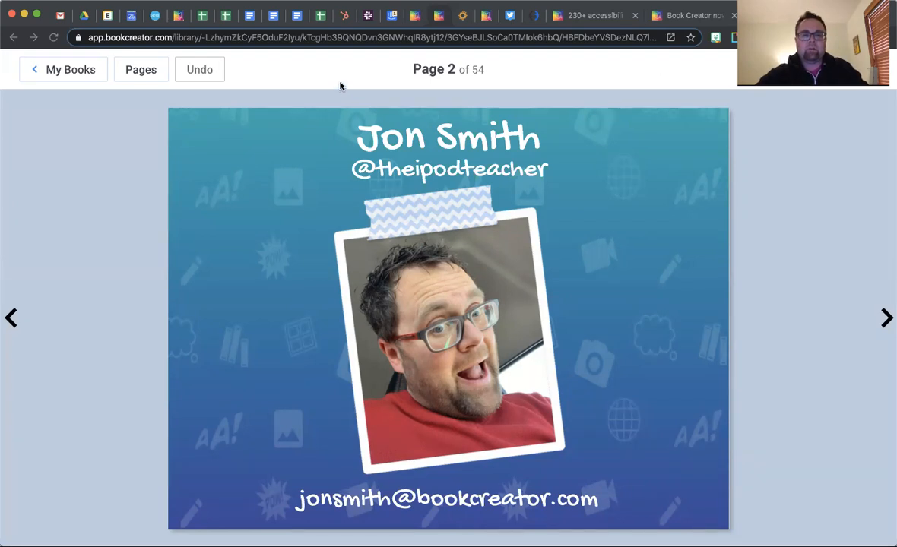
- Open the Playground Book from the February Webinars library and go to page 2
click(88, 78)
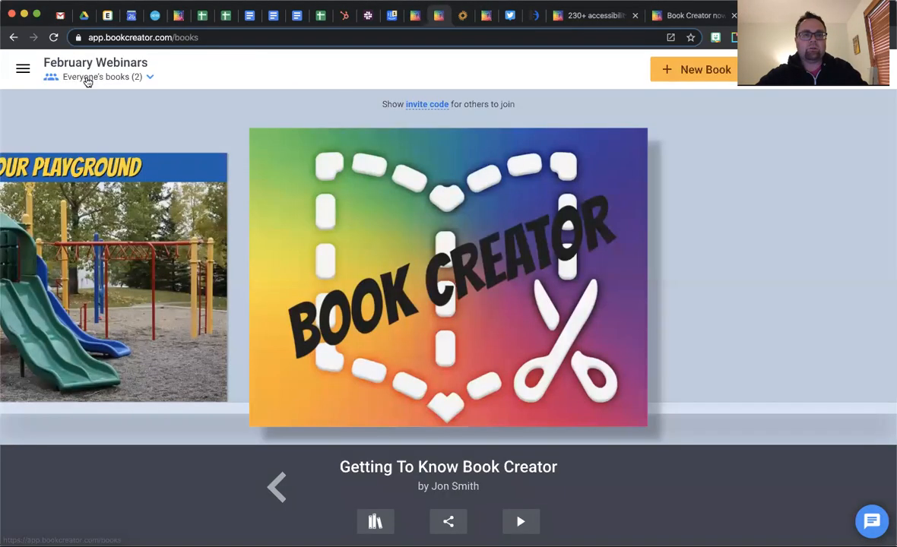
click(276, 484)
mouse_move(314, 211)
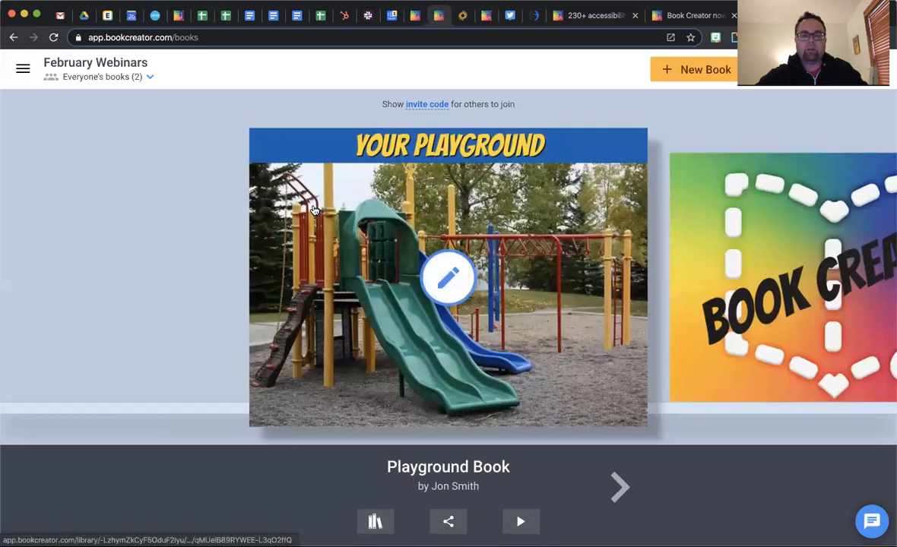
click(314, 211)
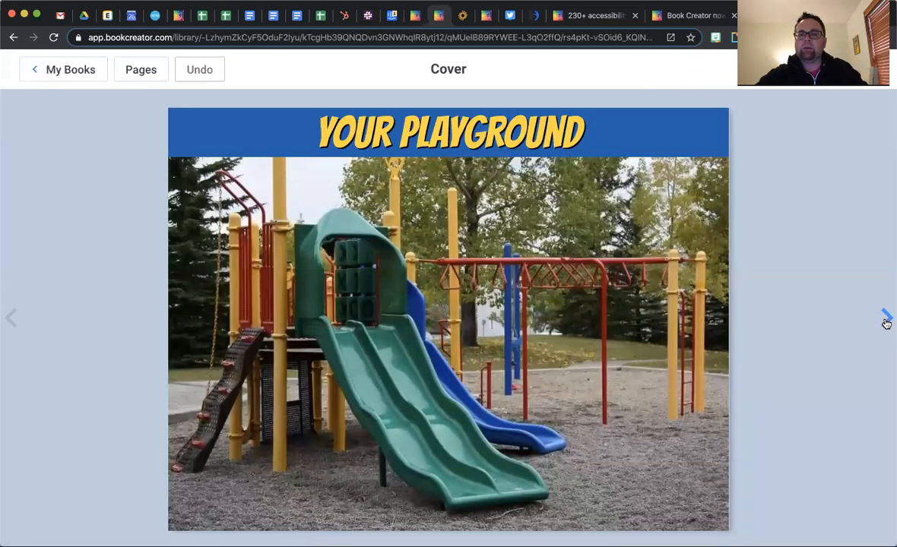
click(886, 319)
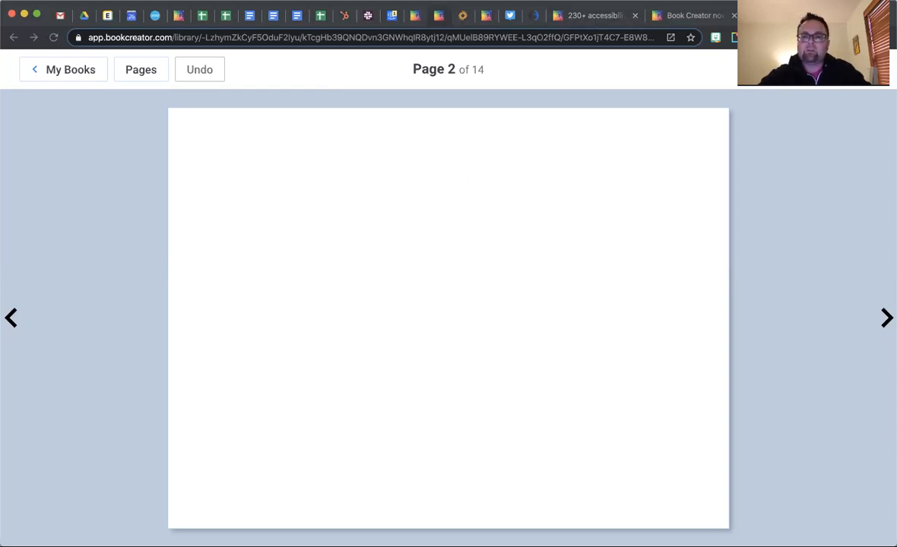
- Start a new media text item on the blank page 2
click(774, 69)
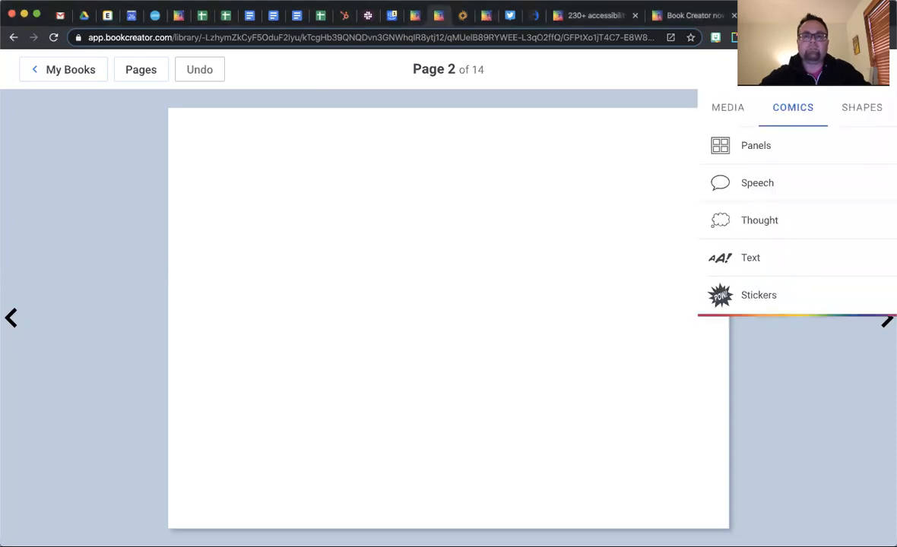
click(730, 109)
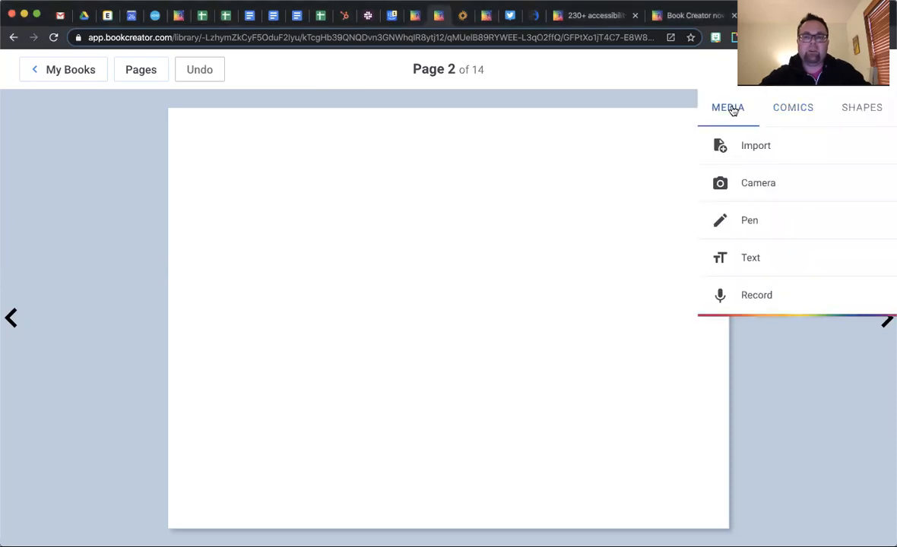
click(739, 257)
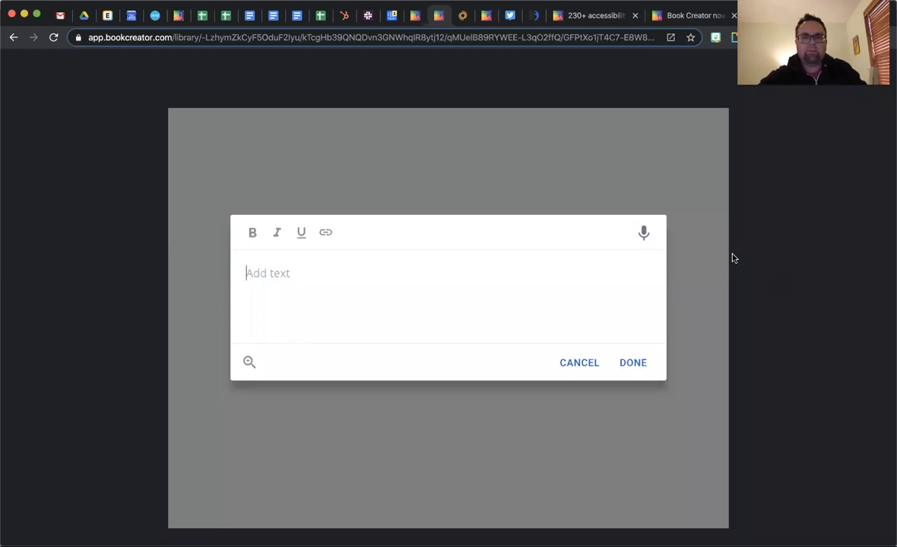
- Enter the author's full name in the text editor, then select and deselect it
text(Jon Smith)
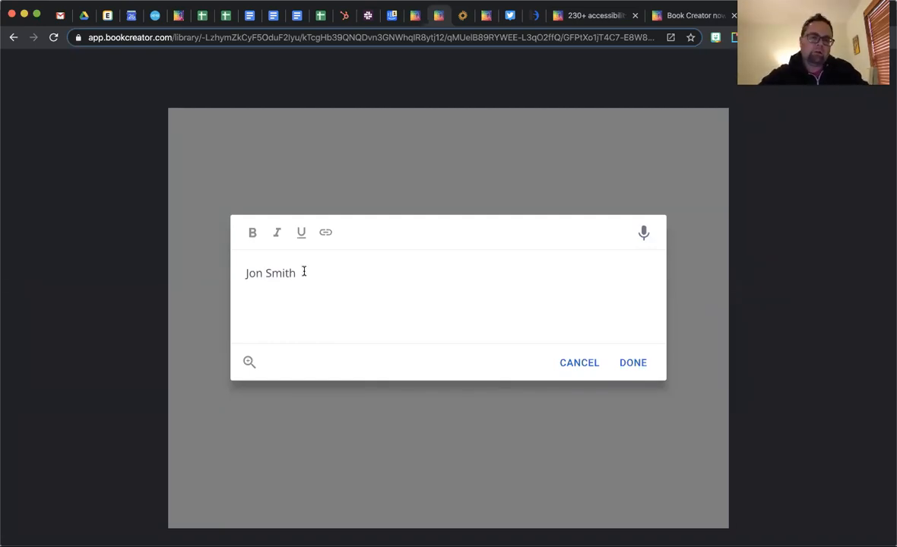
drag(301, 273, 237, 272)
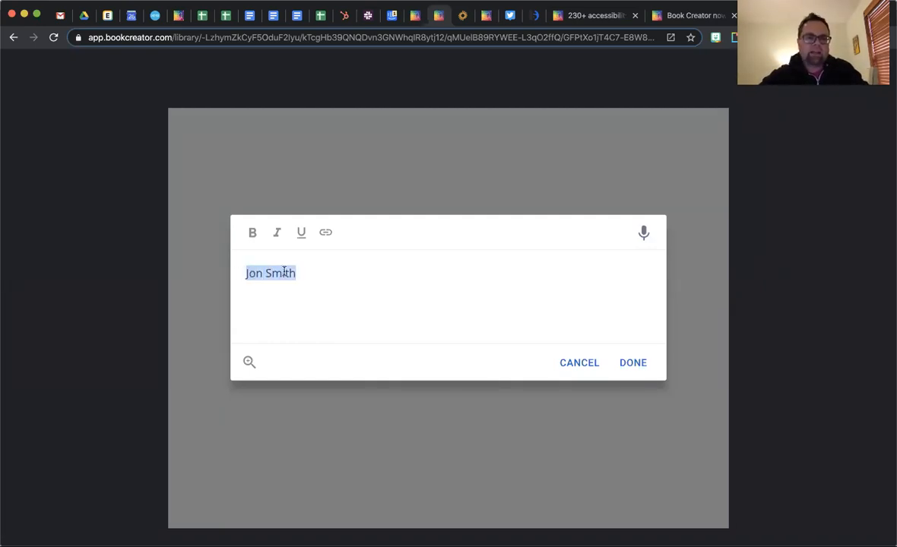
click(320, 269)
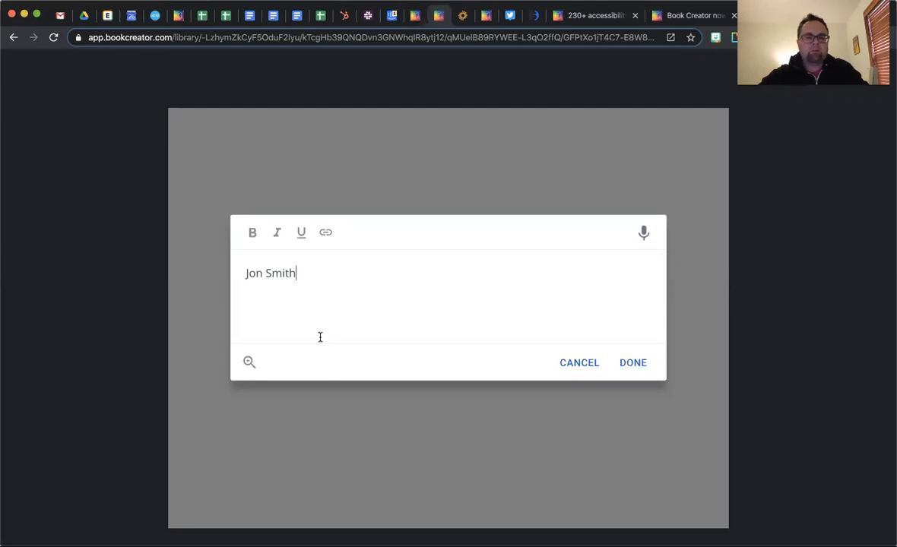
- Switch the editor's enlarged text view on and off several times and clear the entered name
click(250, 363)
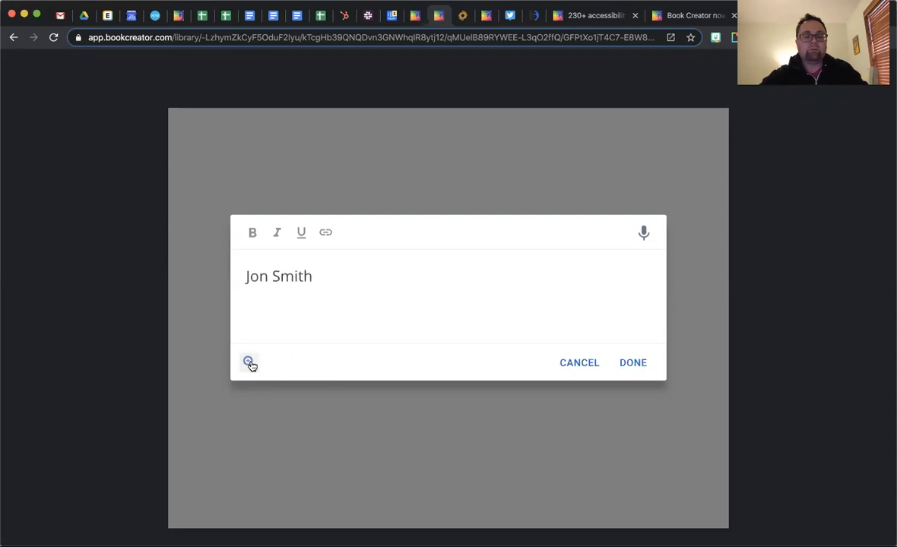
click(250, 363)
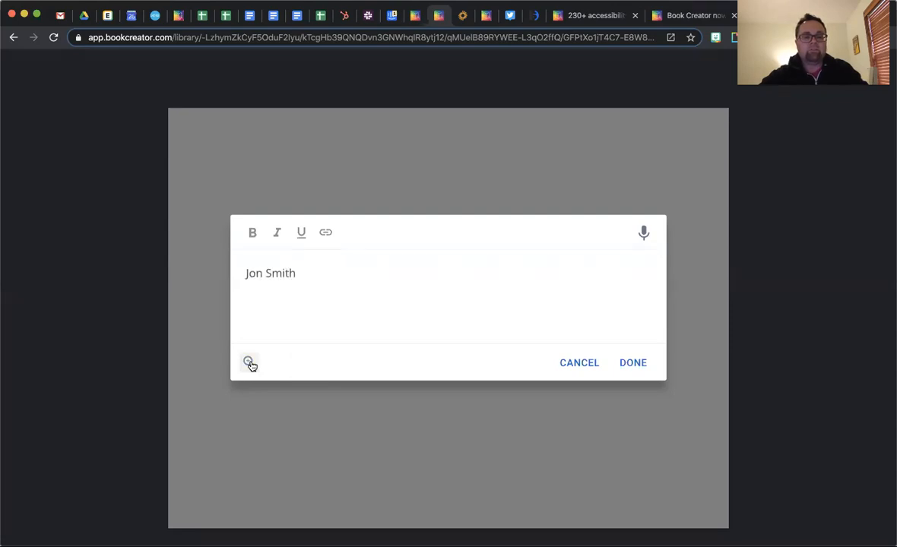
click(250, 363)
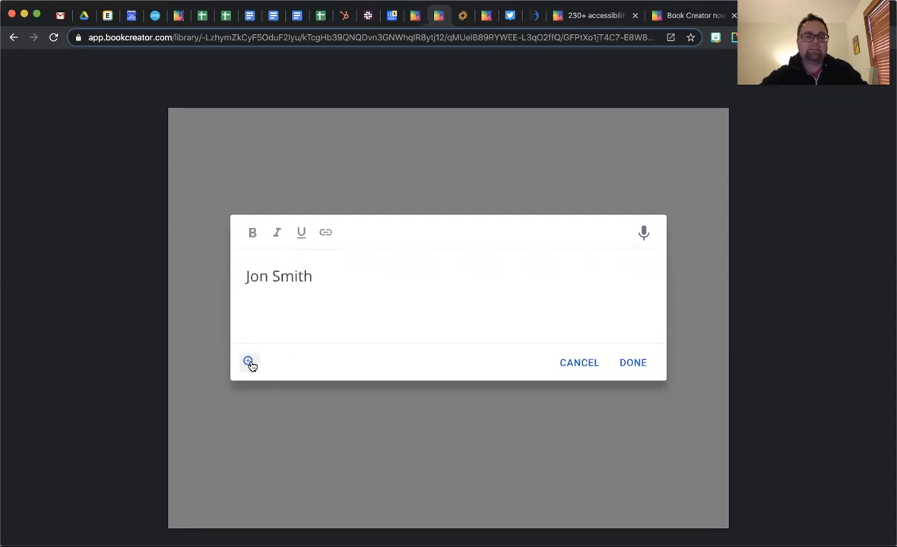
click(250, 363)
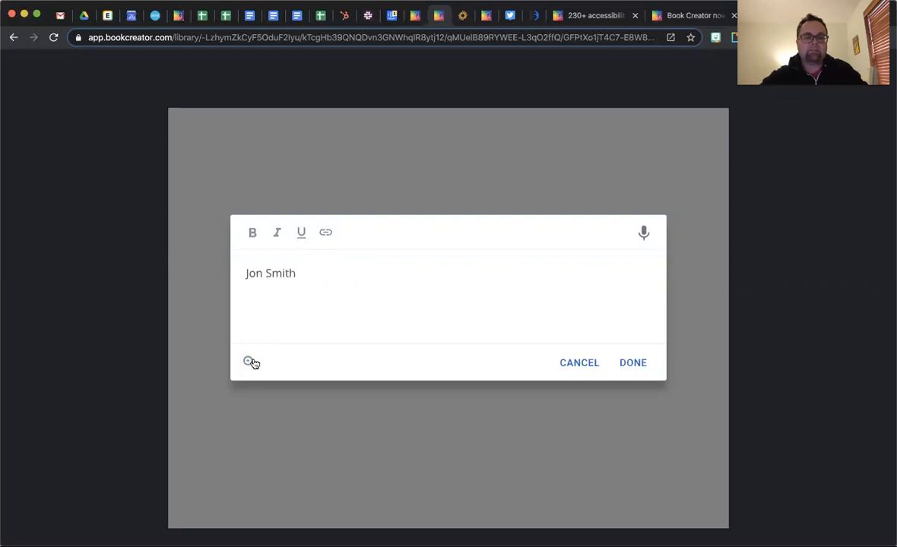
click(251, 364)
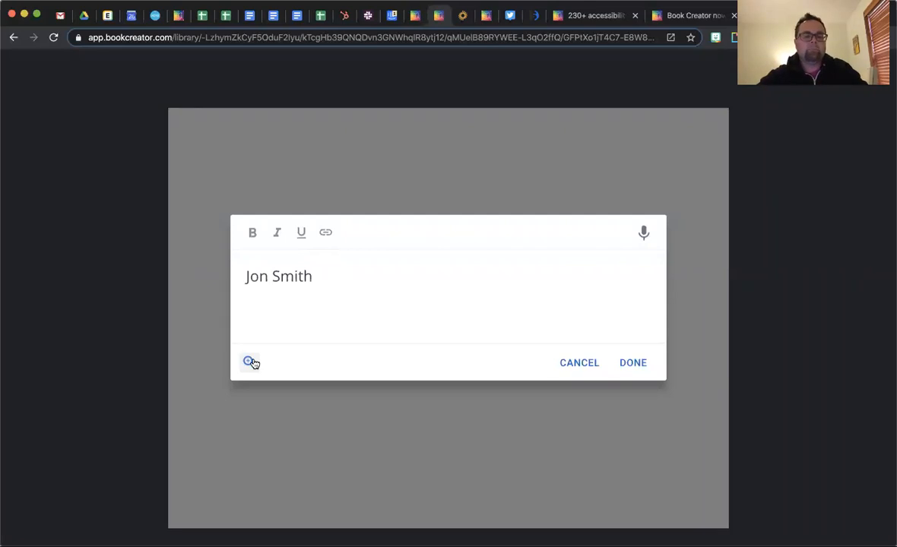
click(252, 363)
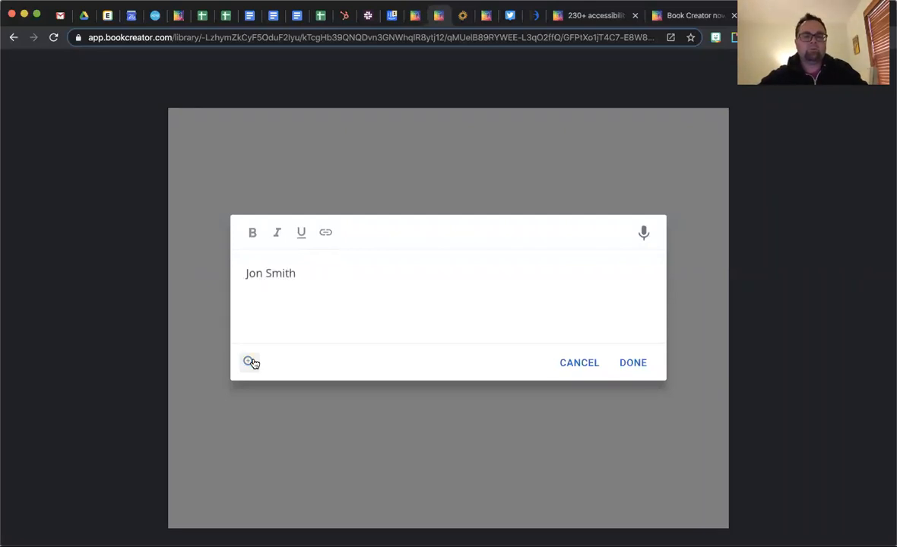
click(251, 364)
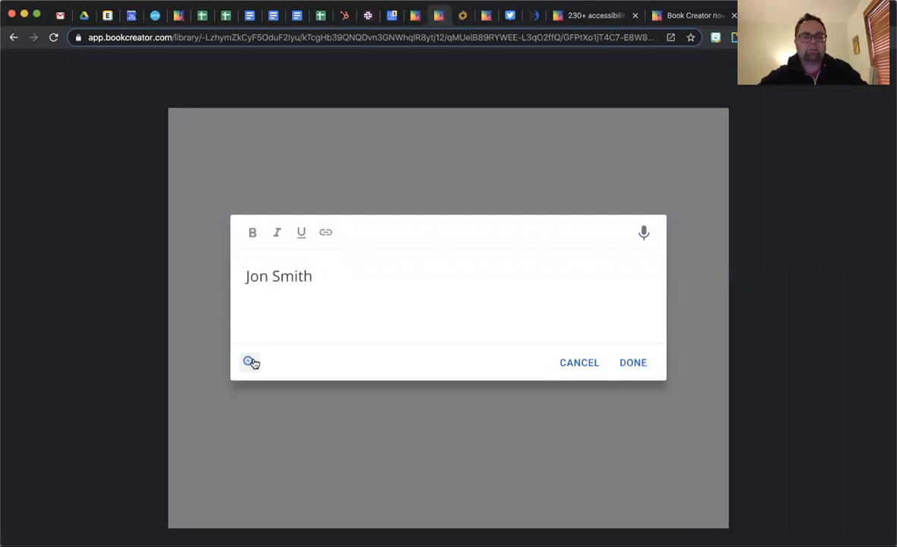
click(252, 363)
triple_click(295, 271)
key(BackSpace)
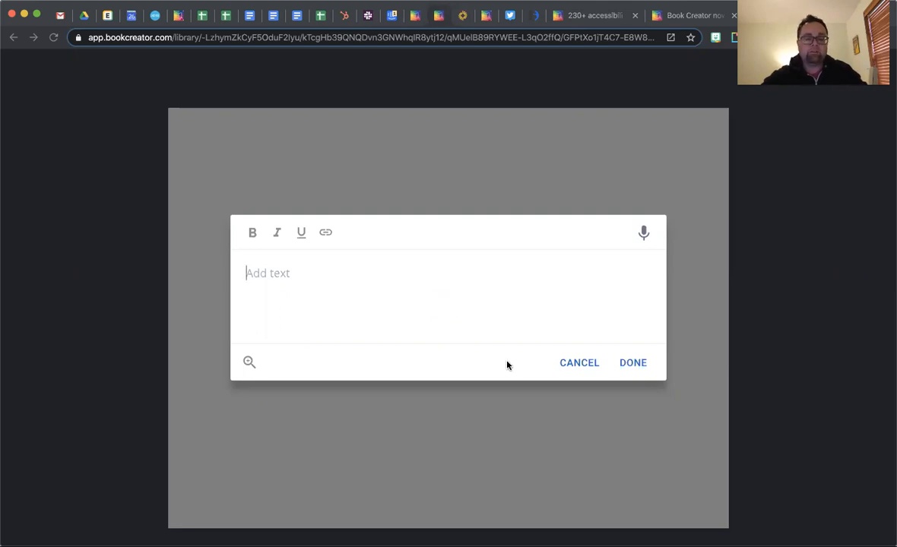
- Try dictating a phrase with the speech language Español (España) and clear the transcribed text
click(643, 235)
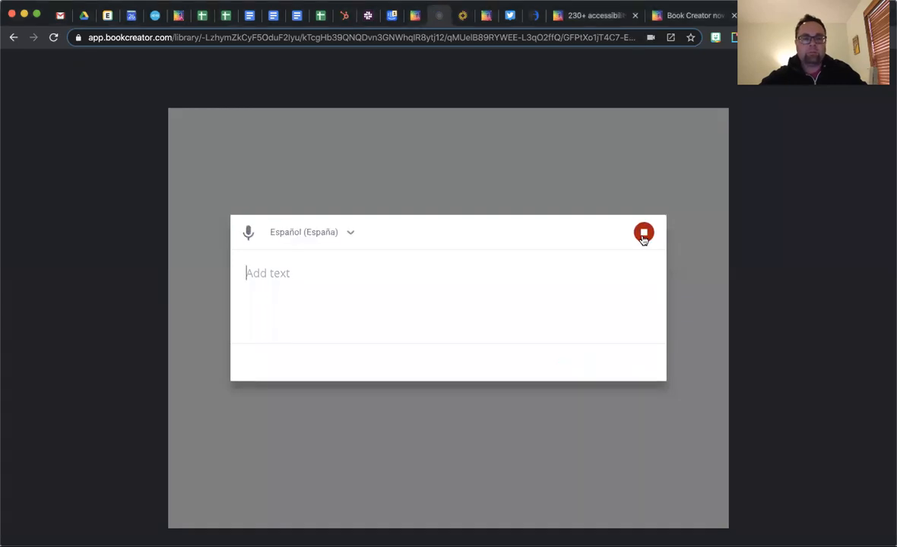
click(642, 235)
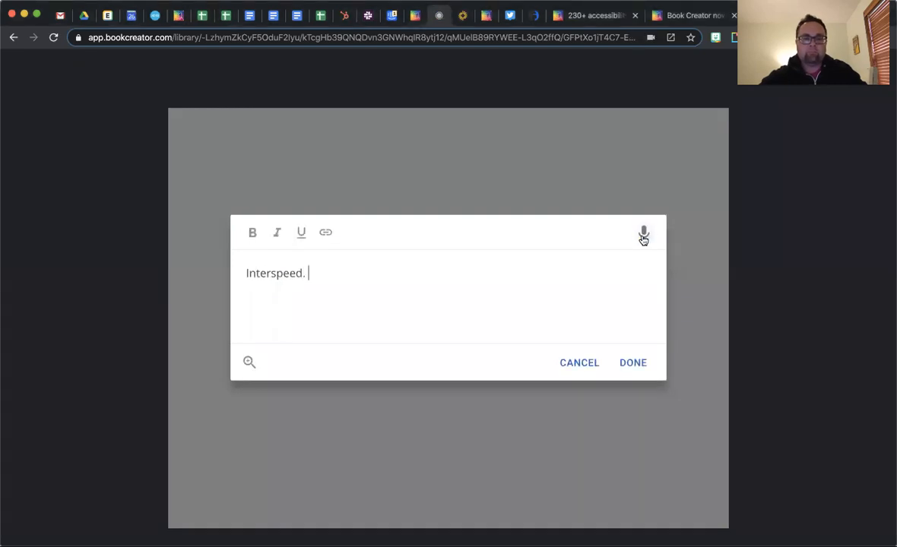
triple_click(305, 275)
key(BackSpace)
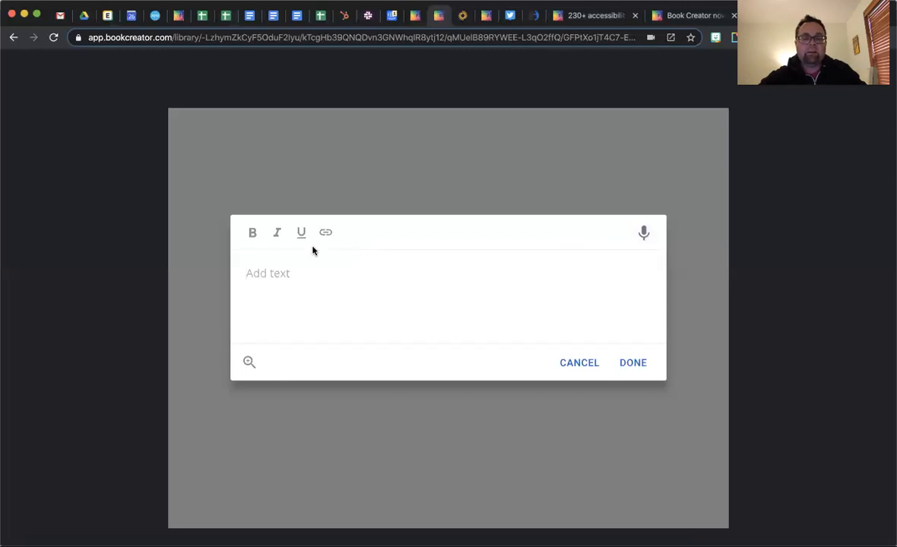
- Dictate "Cuando es tu cumpleaños" in Español (España) and replace the final period with a question mark
click(644, 234)
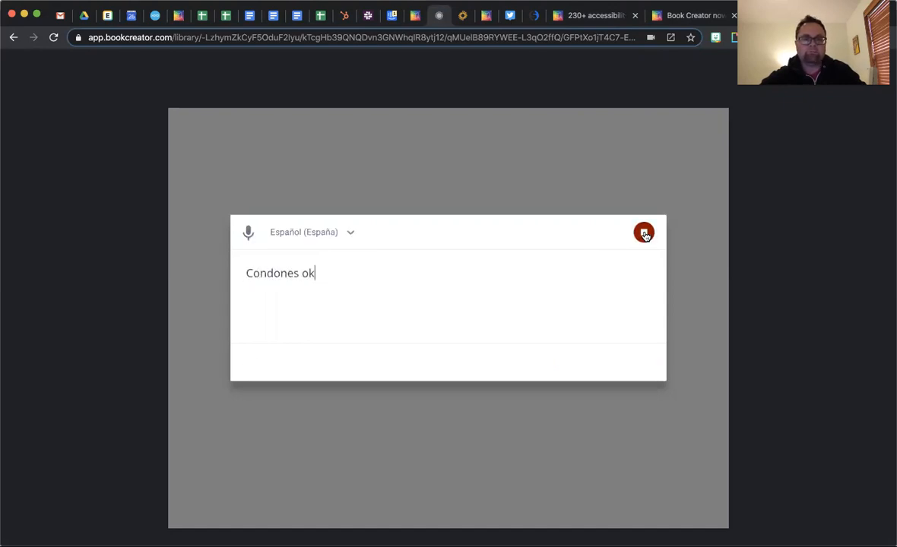
click(644, 234)
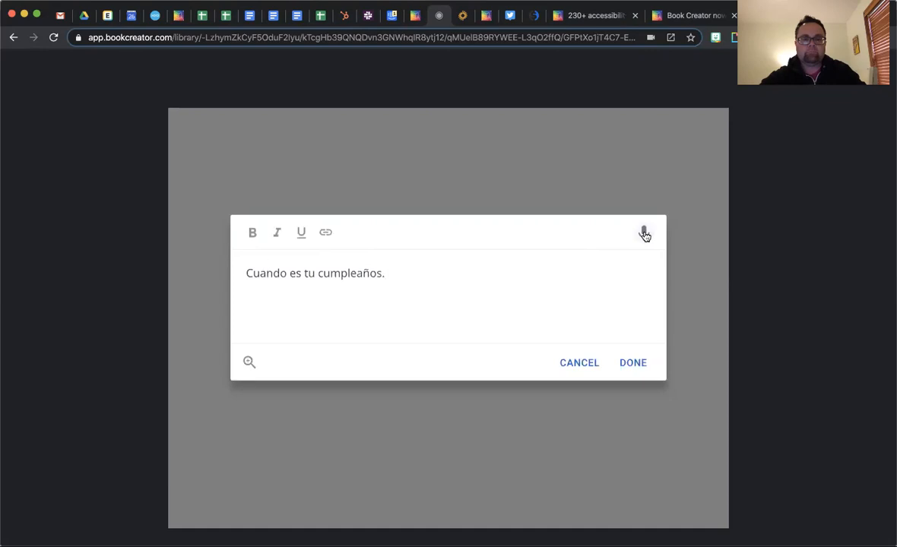
key(BackSpace)
text(?)
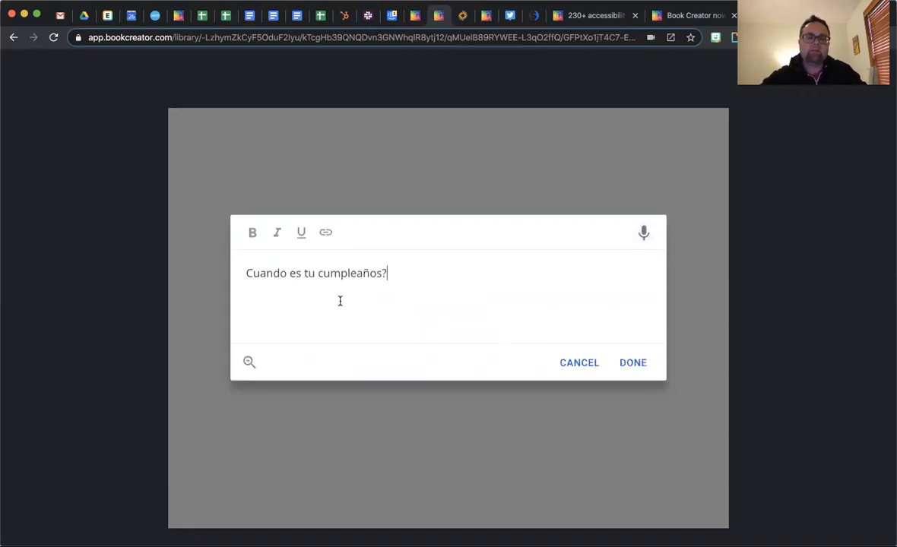
- Try to insert a special punctuation mark before "Cuando" and restore the word's initial C
click(245, 274)
text(/)
key(Delete)
text(÷)
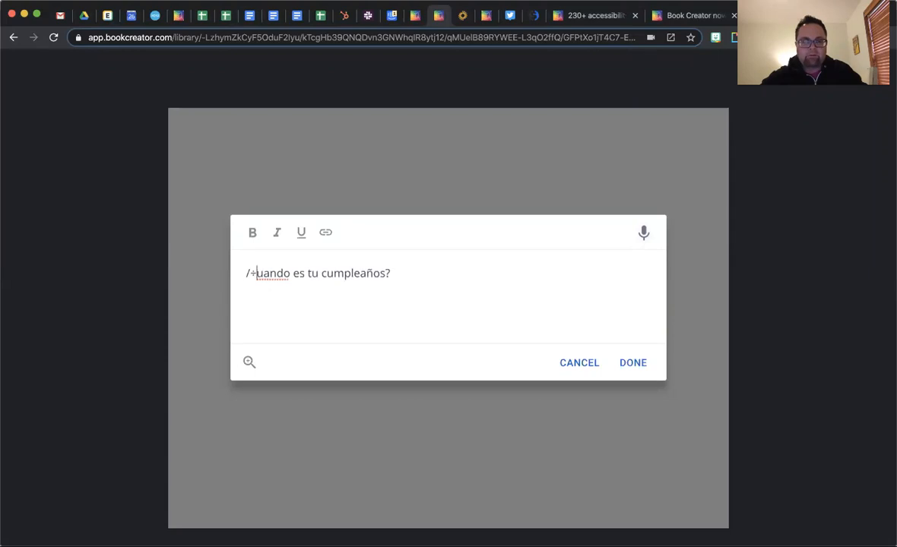
key(BackSpace)
key(BackSpace)
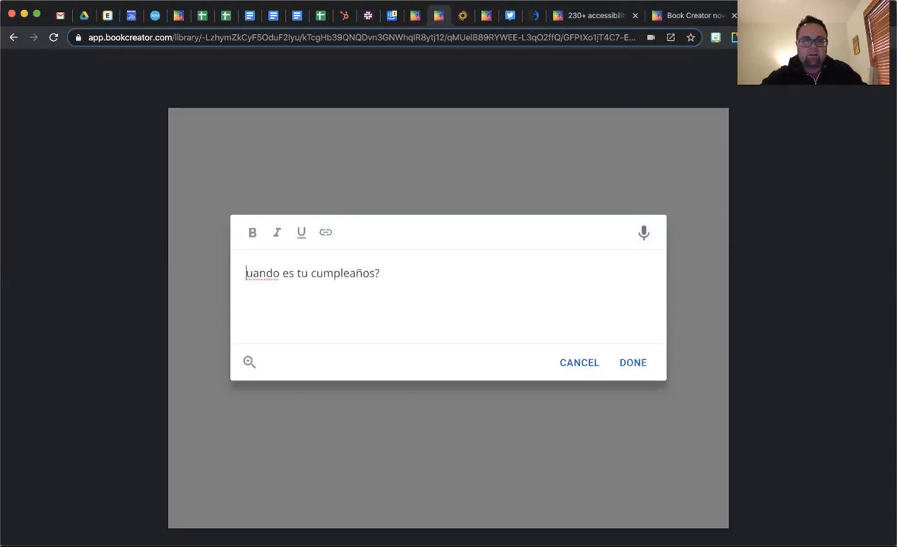
text(C)
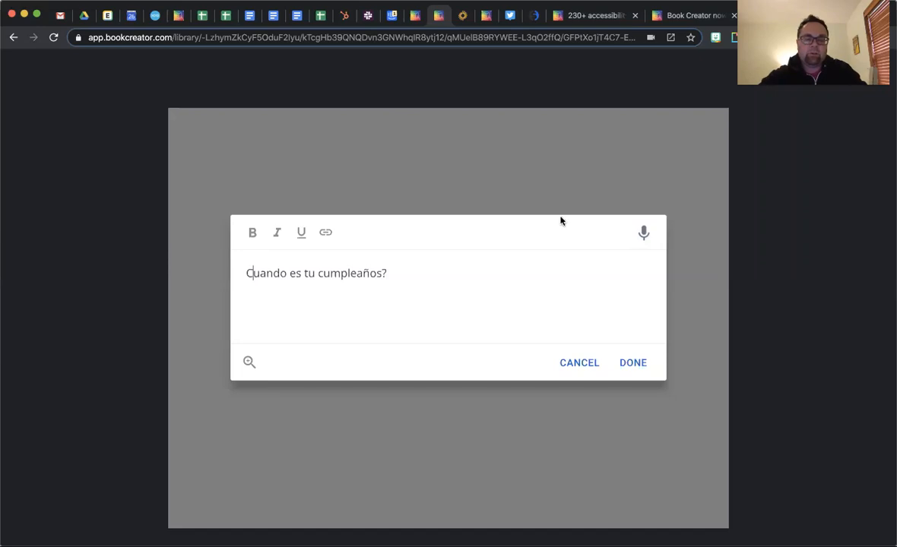
- Restart dictation to browse the available speech languages, stop it, and delete the extra transcribed line
click(644, 233)
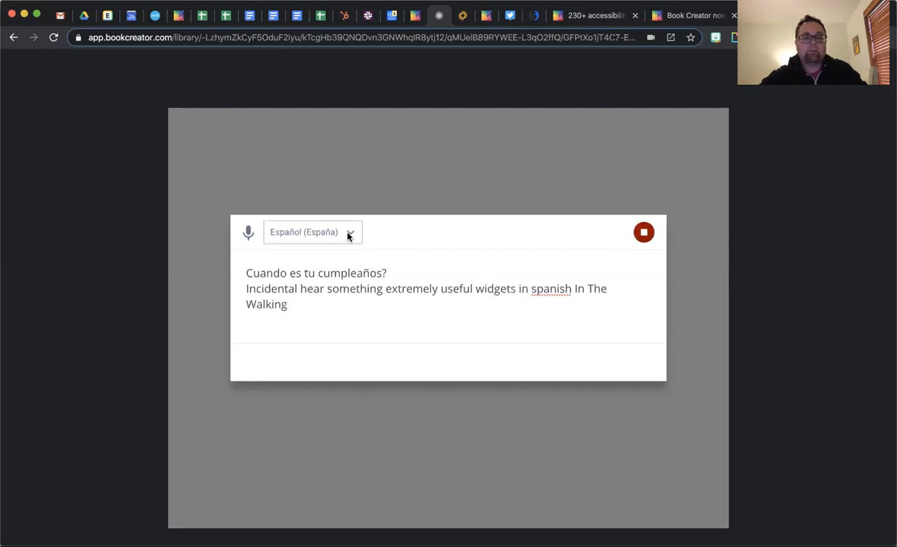
click(347, 234)
scroll(341, 294, down, 15)
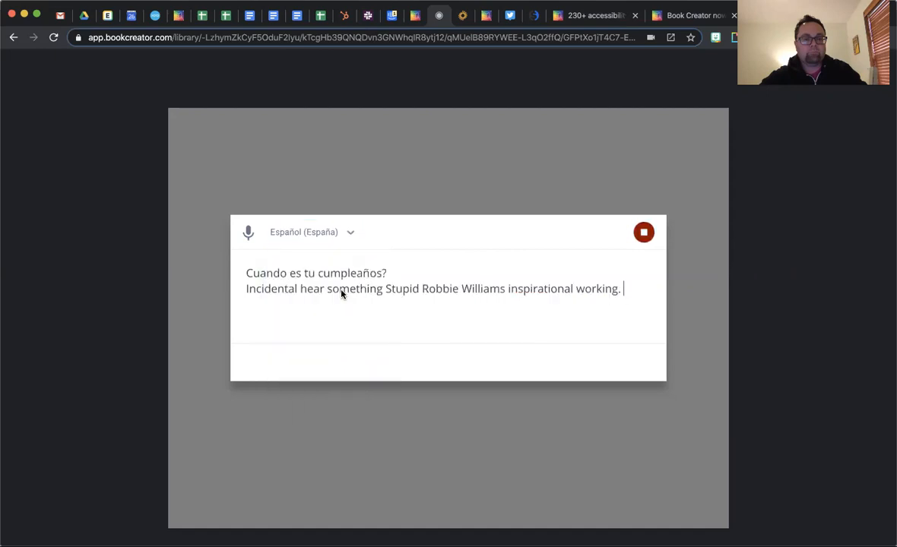
click(644, 232)
triple_click(564, 288)
key(BackSpace)
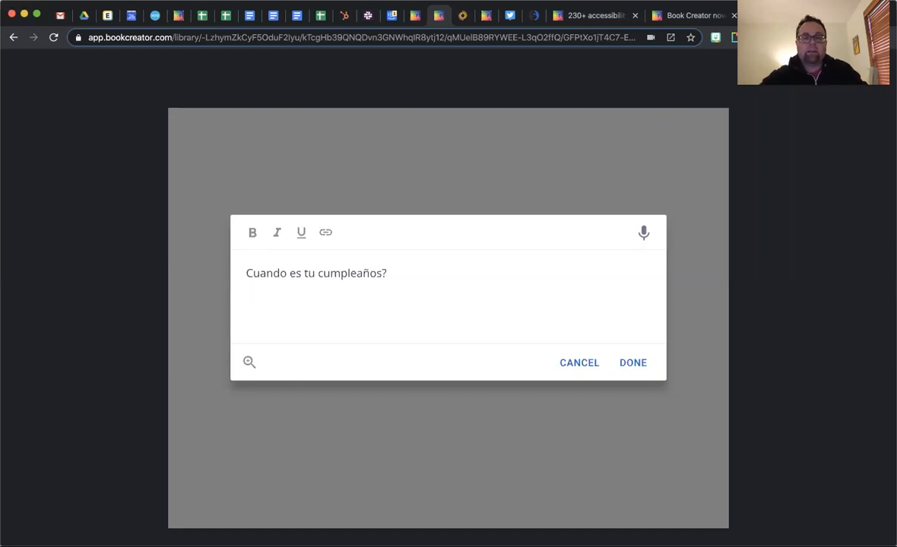
- Place the text "Cuando es tu cumpleaños?" on page 2 and move it to the page's upper middle
click(633, 363)
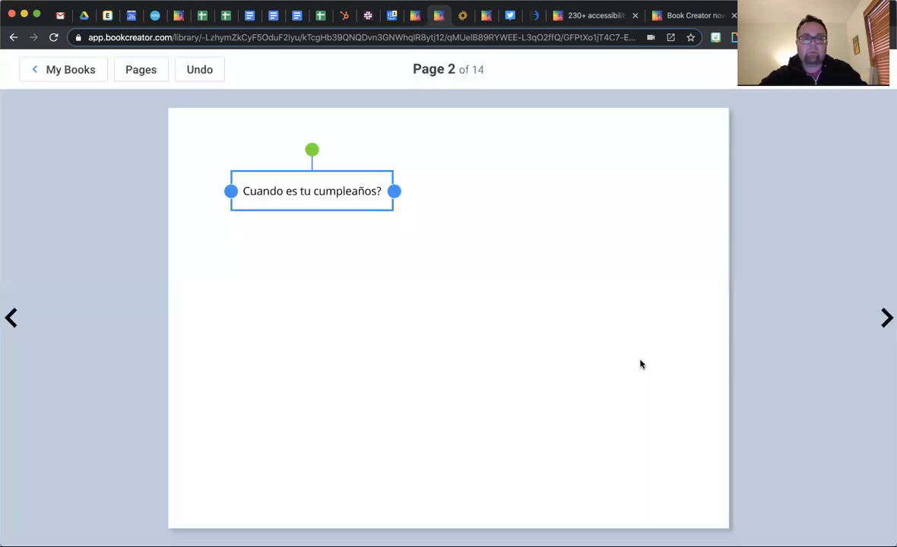
drag(341, 190, 463, 184)
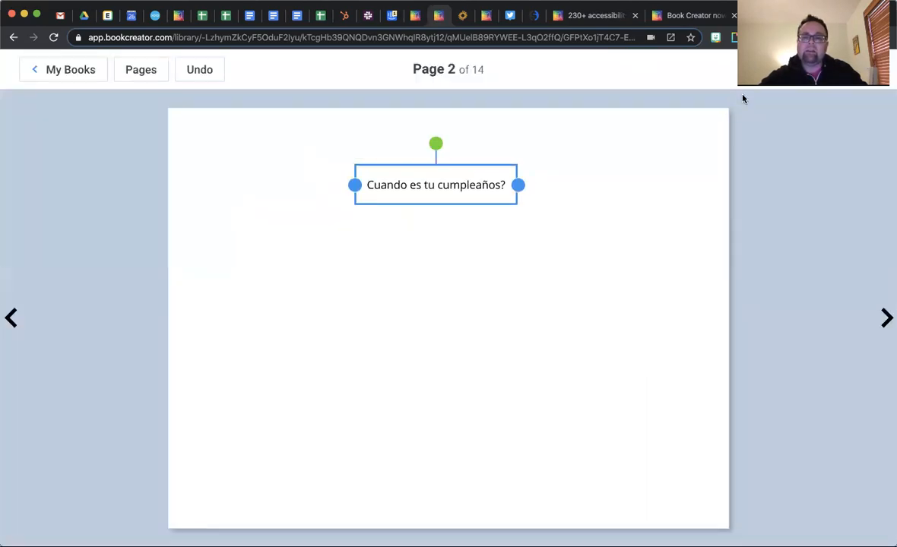
- Look over the formatting options for the text "Cuando es tu cumpleaños?" and close them
click(802, 69)
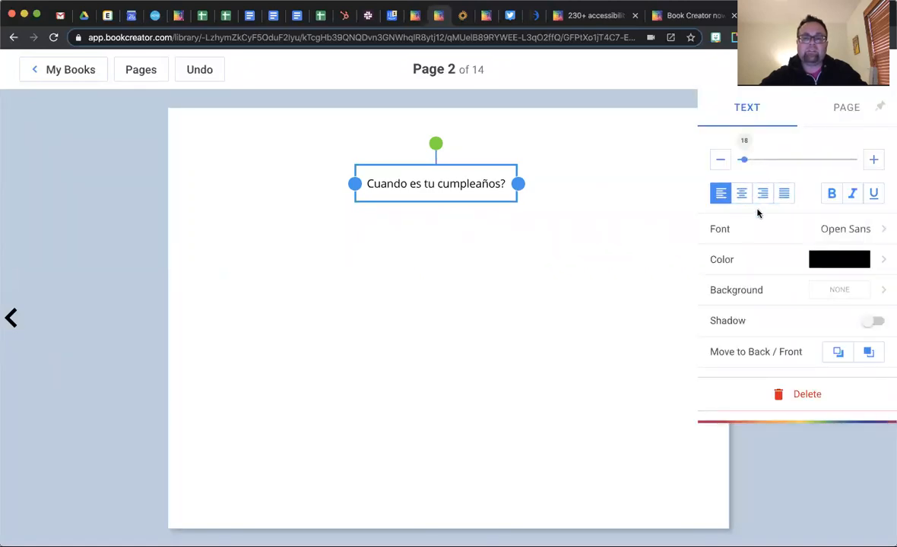
click(585, 196)
click(436, 181)
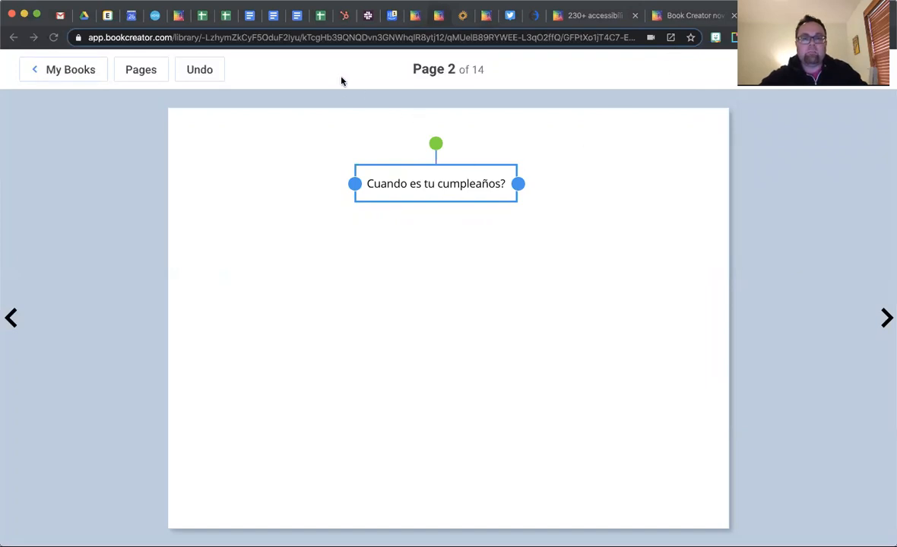
- Reopen the text for dictation to browse the speech languages, stop dictation, and delete the extra transcribed line
double_click(392, 189)
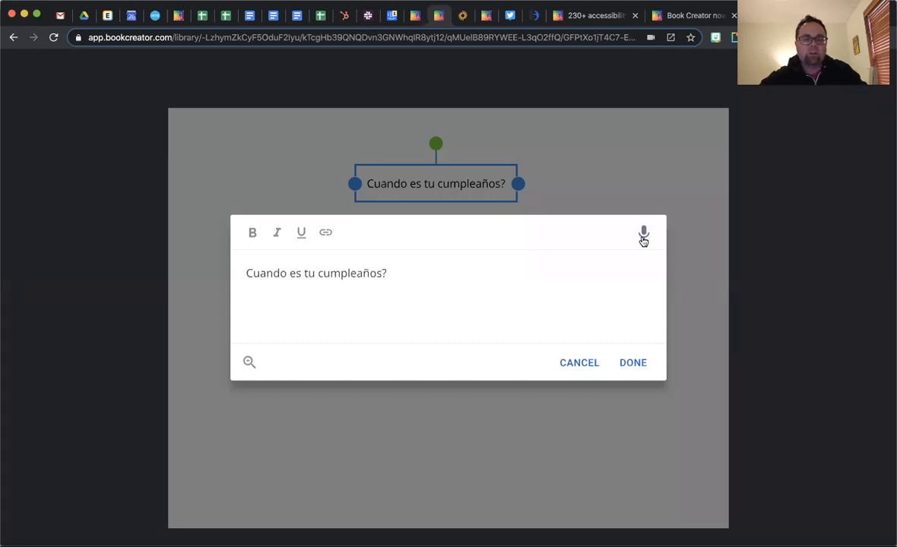
click(643, 235)
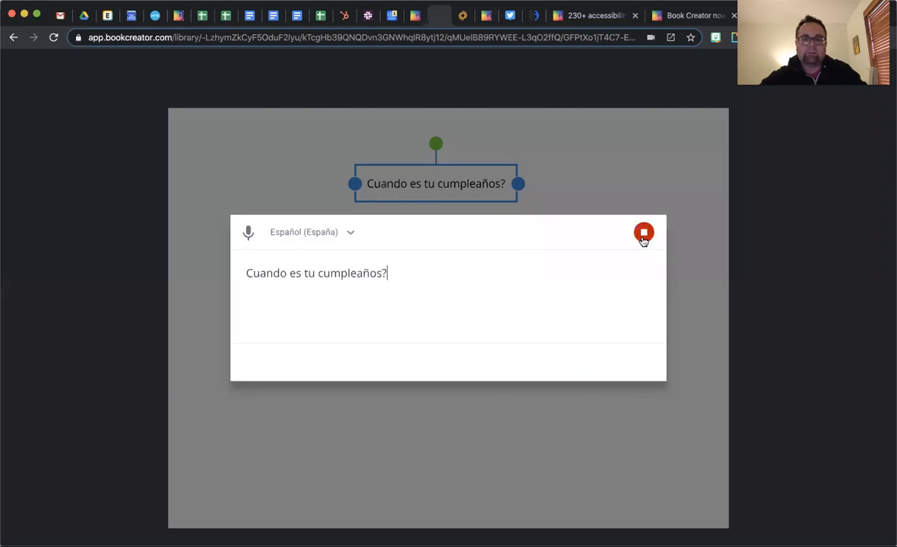
click(300, 228)
scroll(323, 346, down, 10)
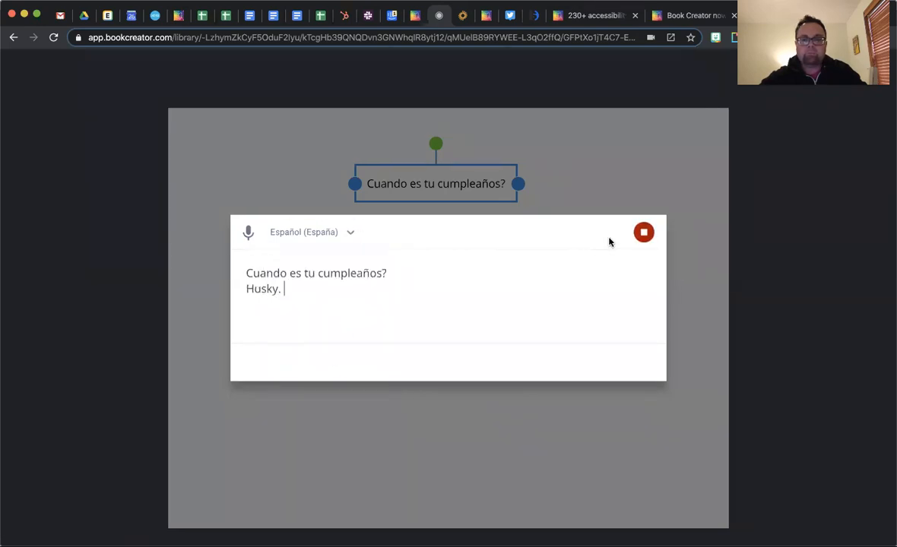
click(643, 232)
triple_click(292, 289)
key(BackSpace)
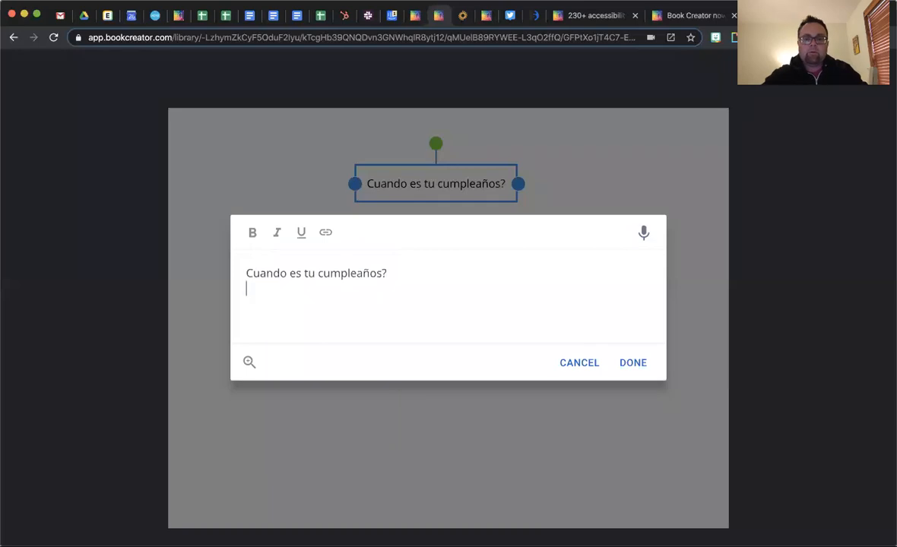
click(625, 364)
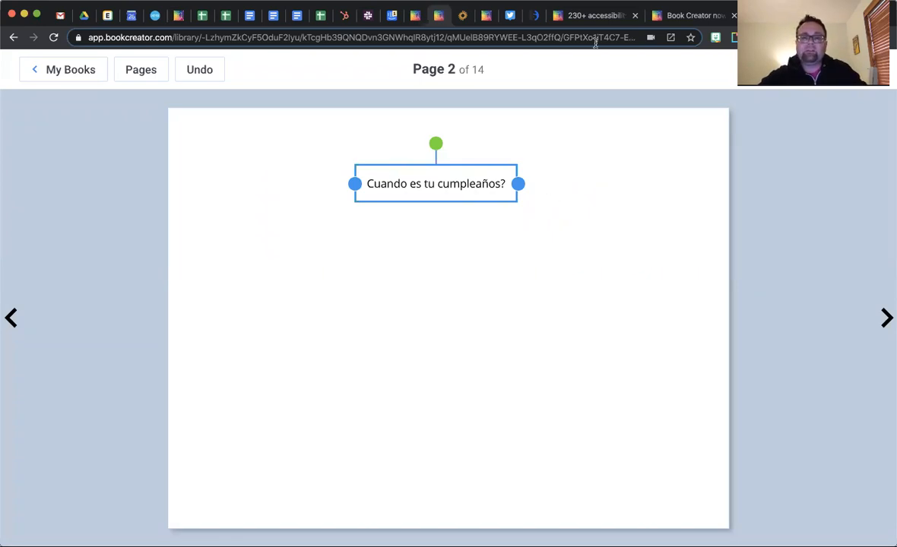
- Delete the text box "Cuando es tu cumpleaños?" from page 2
click(659, 8)
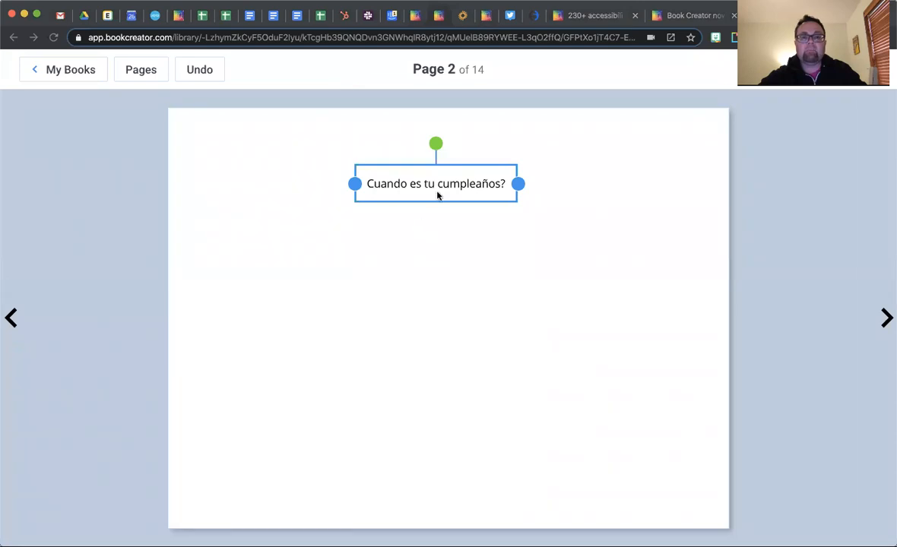
click(455, 234)
click(460, 185)
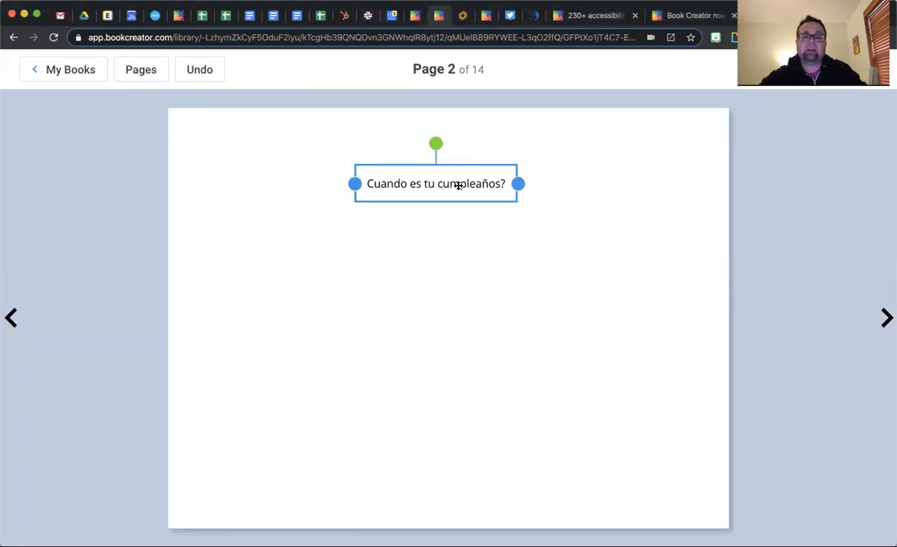
key(BackSpace)
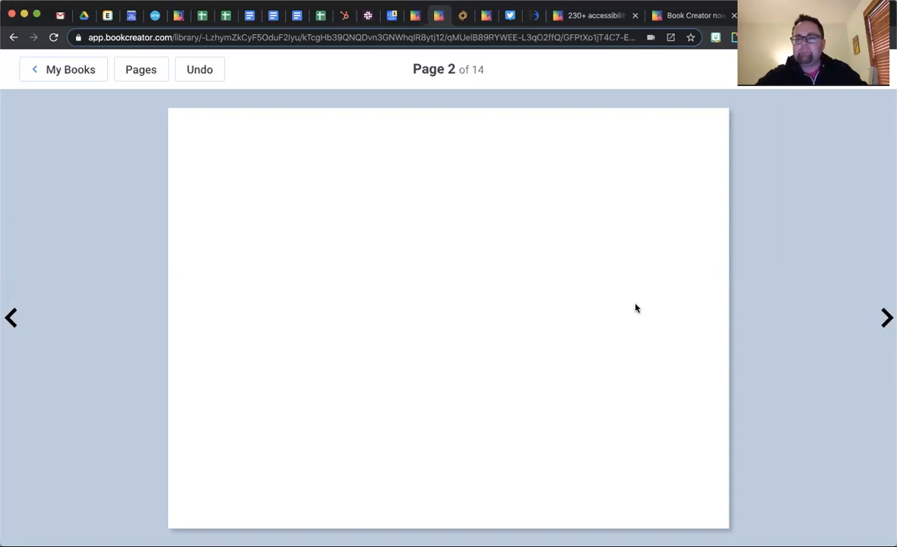
- Insert a short video recorded with the camera on page 2 and shrink it to about two-thirds size at the page's centre
click(874, 69)
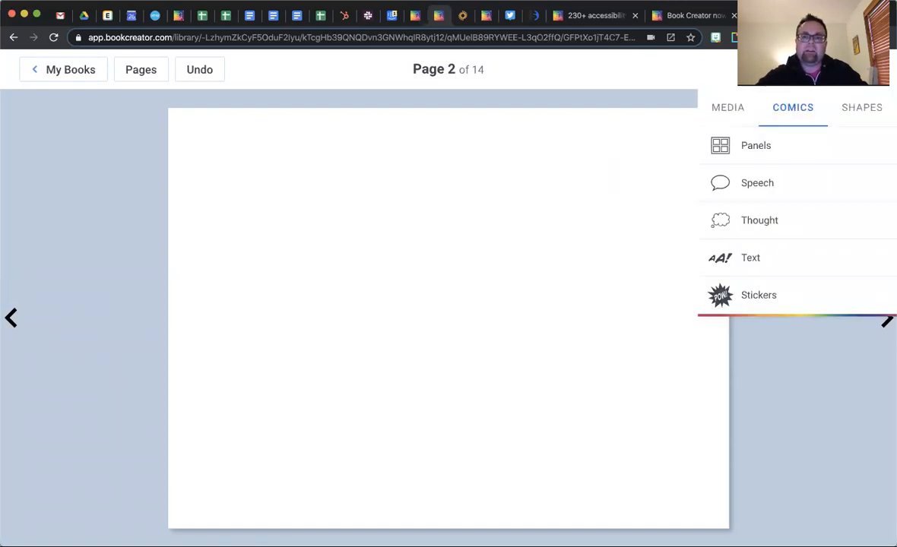
click(727, 107)
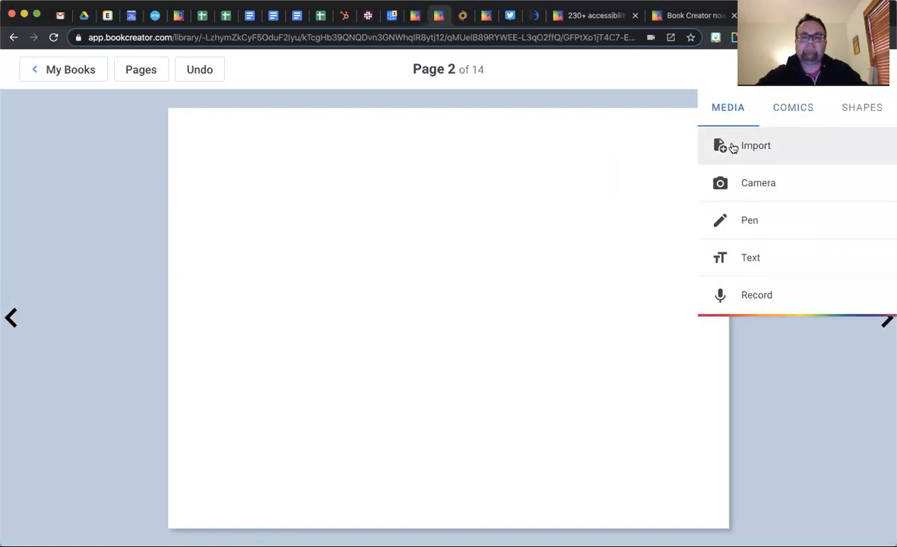
click(739, 177)
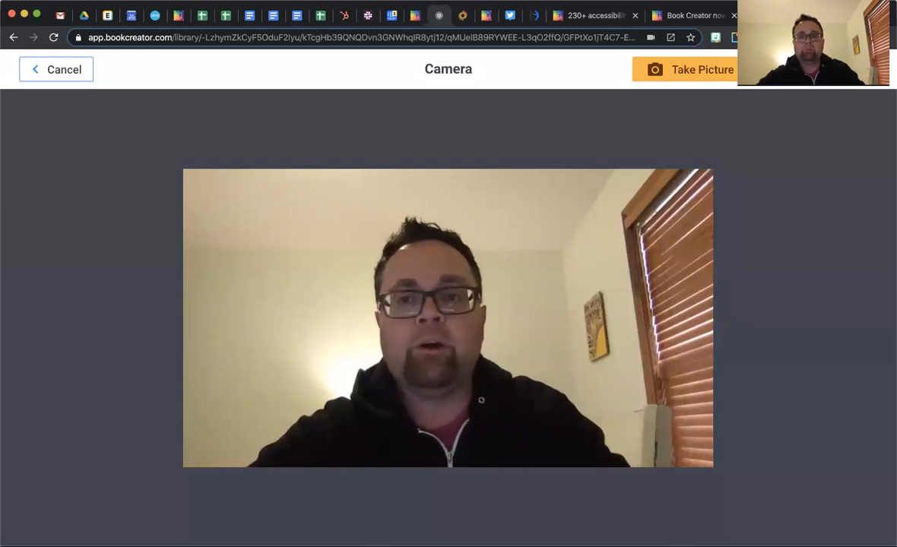
click(813, 69)
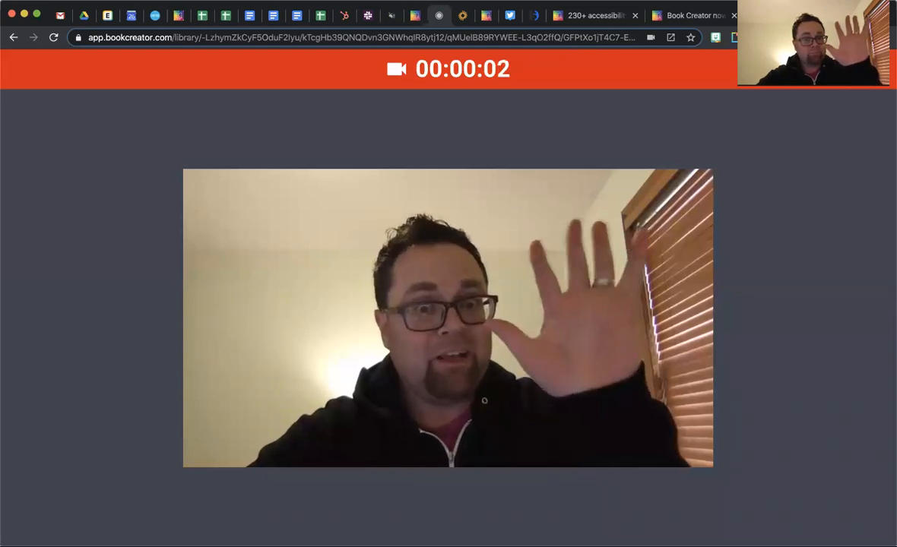
click(828, 69)
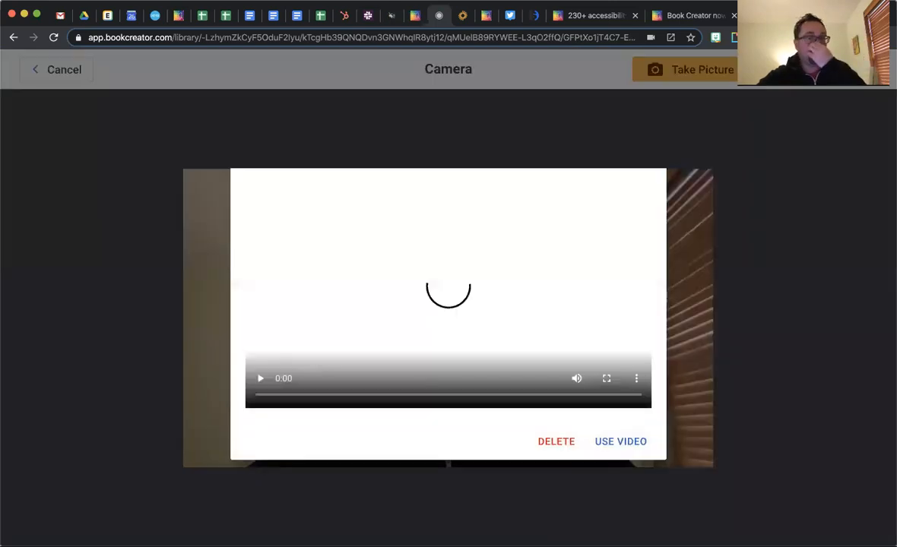
click(616, 441)
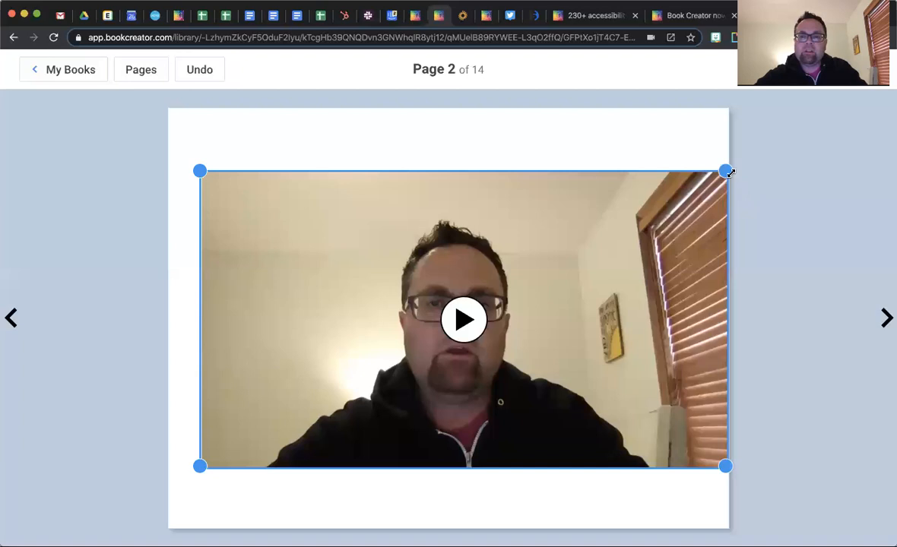
drag(729, 173, 552, 269)
drag(468, 347, 541, 293)
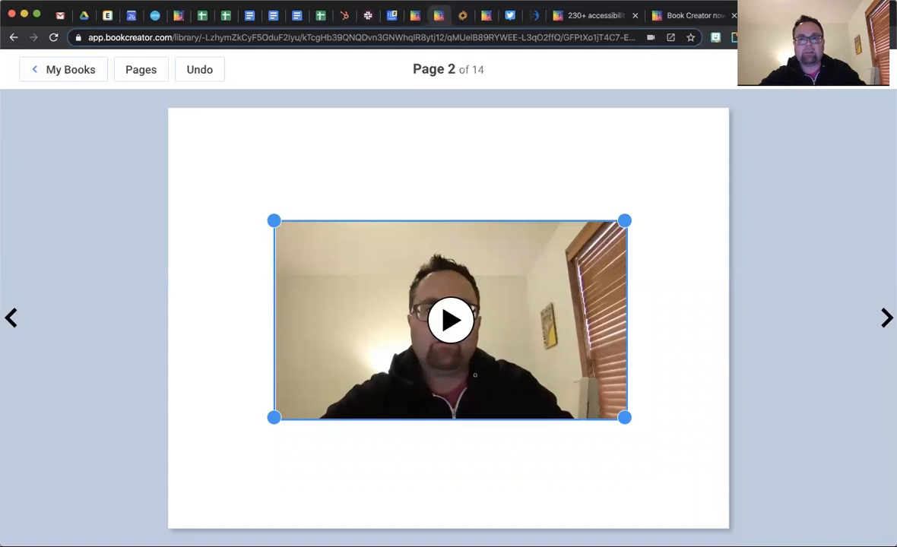
- Generate captions for the video automatically in English (United States) and return to the page
click(798, 70)
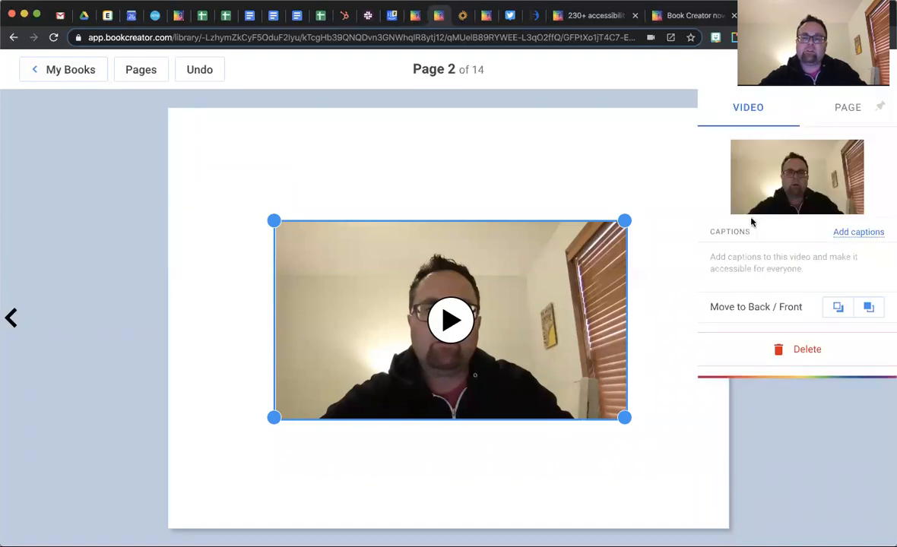
click(856, 232)
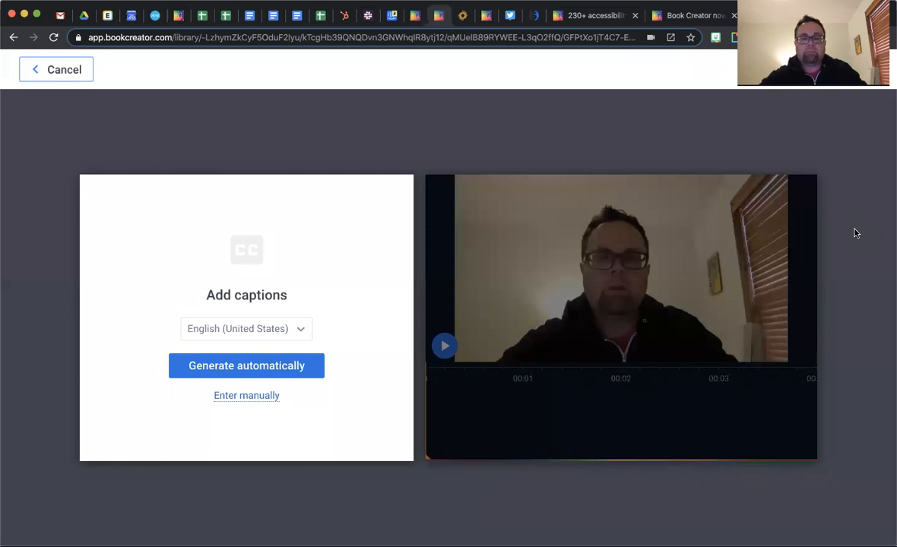
click(278, 332)
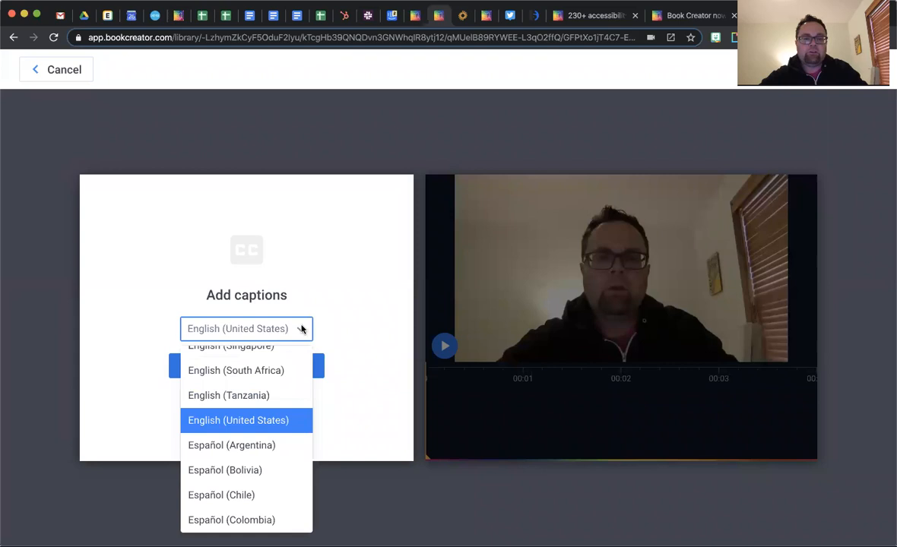
click(353, 324)
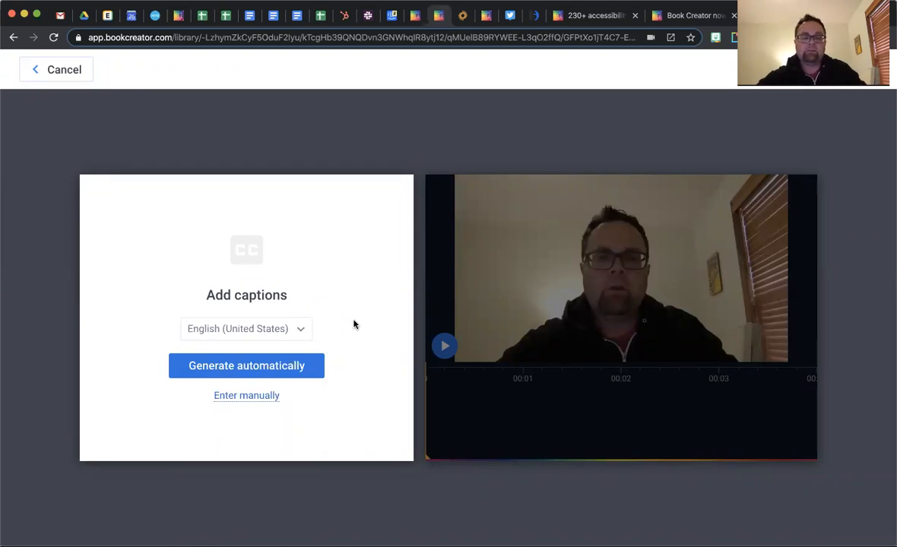
click(249, 368)
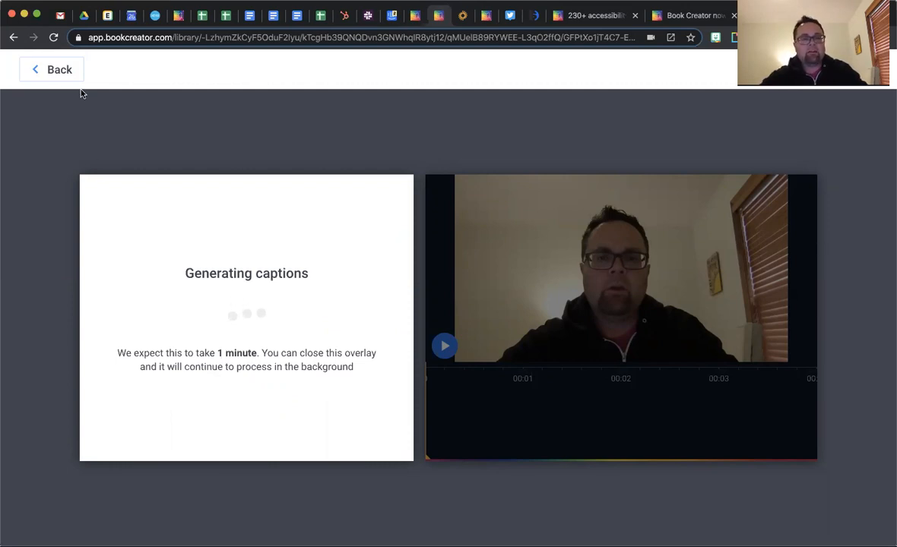
click(60, 74)
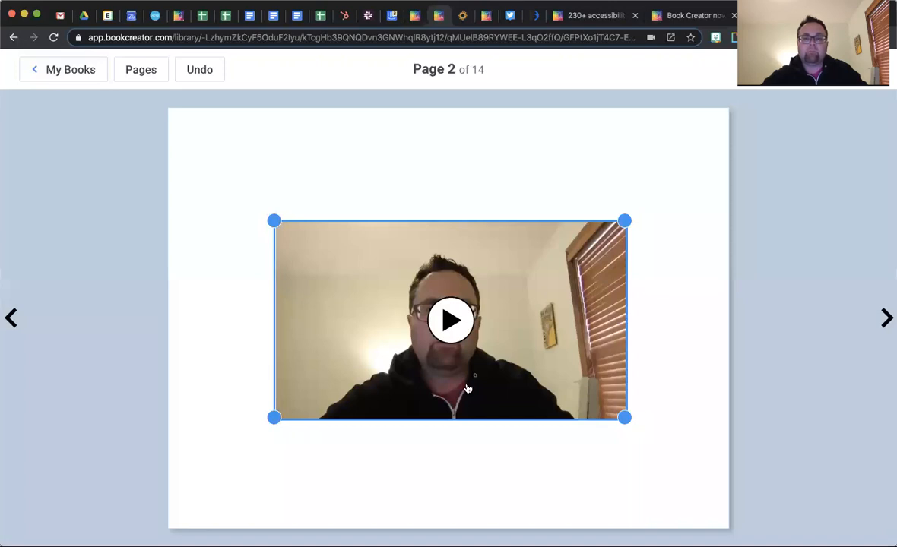
- Check the status of the video's English (United States) captions and return to page 2
click(874, 69)
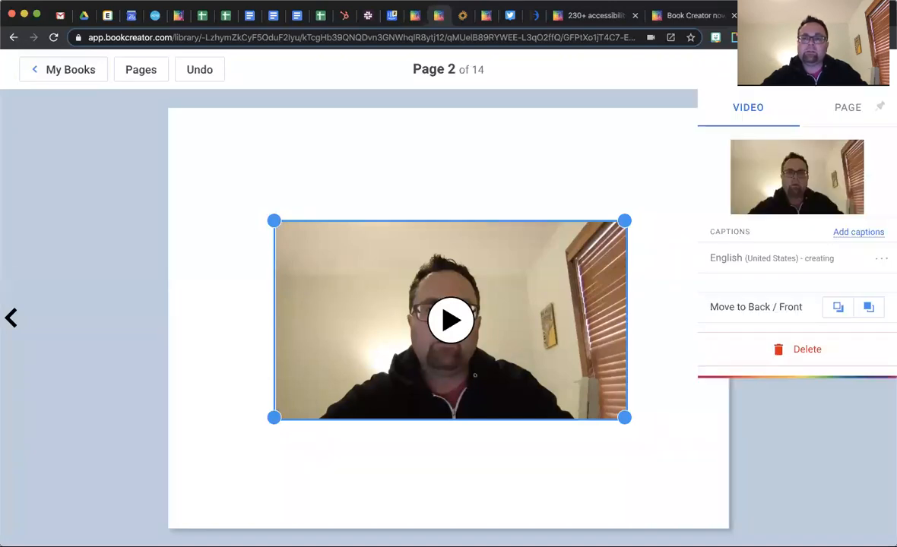
click(854, 234)
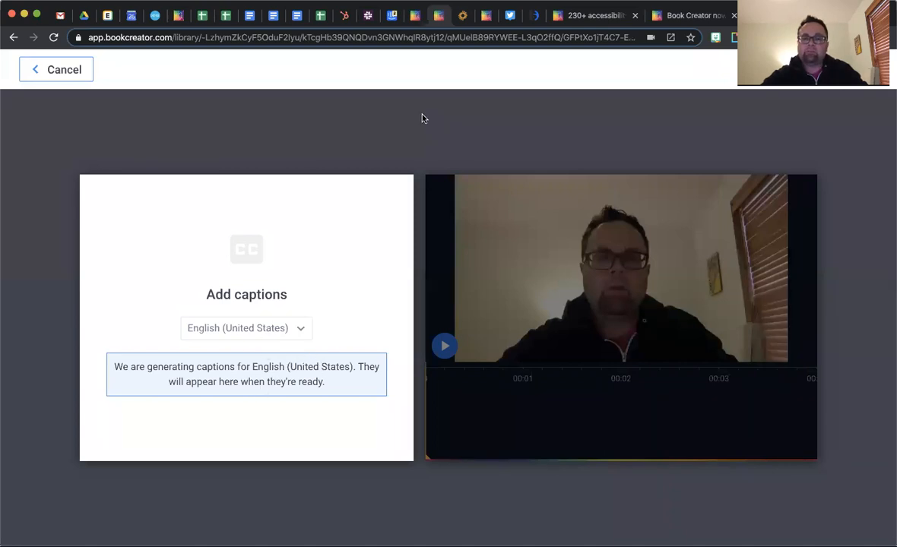
click(75, 75)
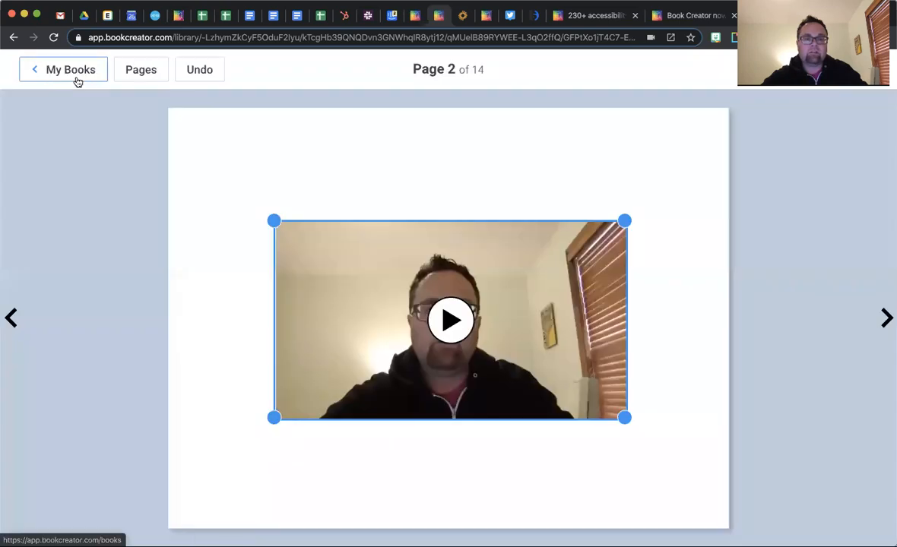
click(799, 69)
click(661, 139)
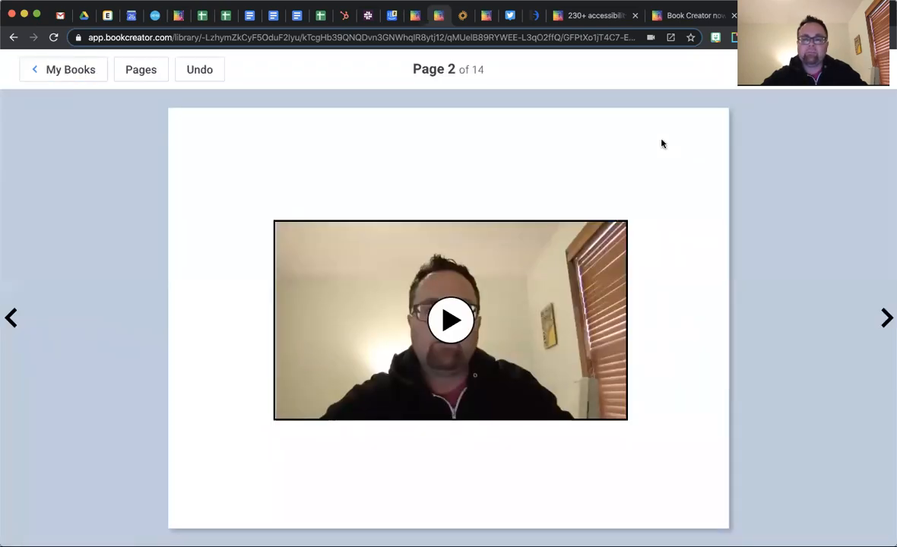
- Reload the book page and check the video's caption status again
click(54, 38)
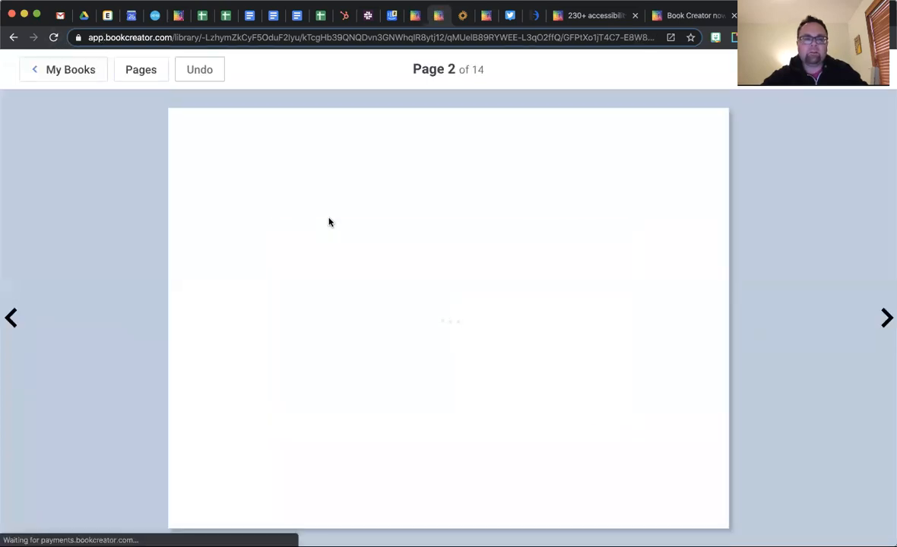
click(571, 272)
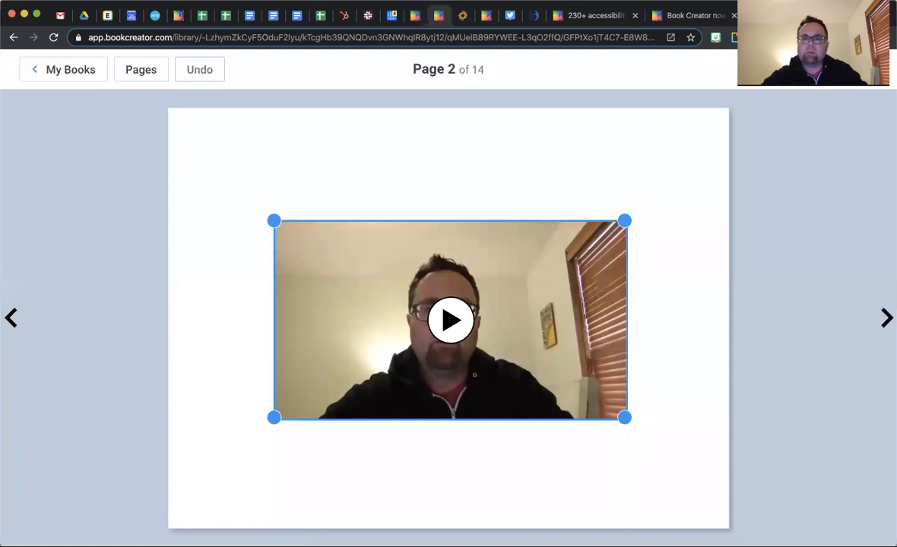
click(833, 70)
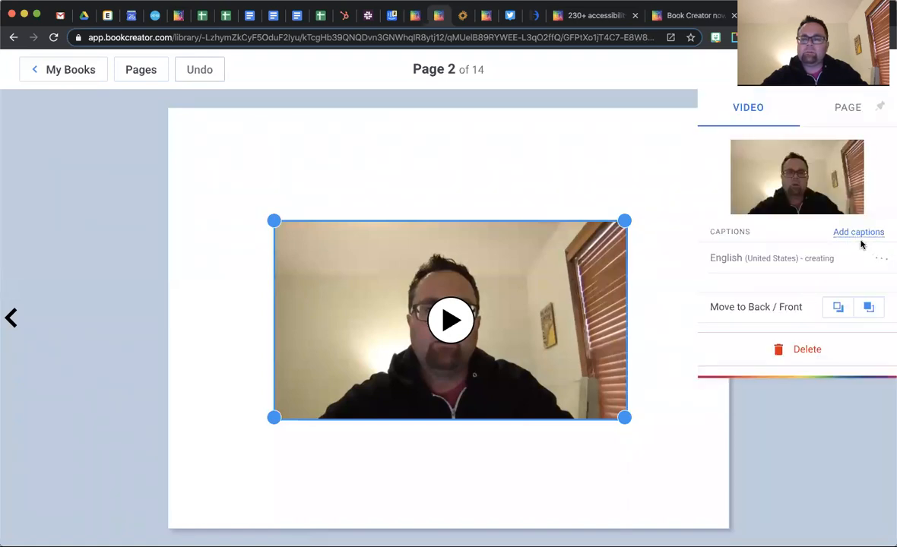
click(554, 156)
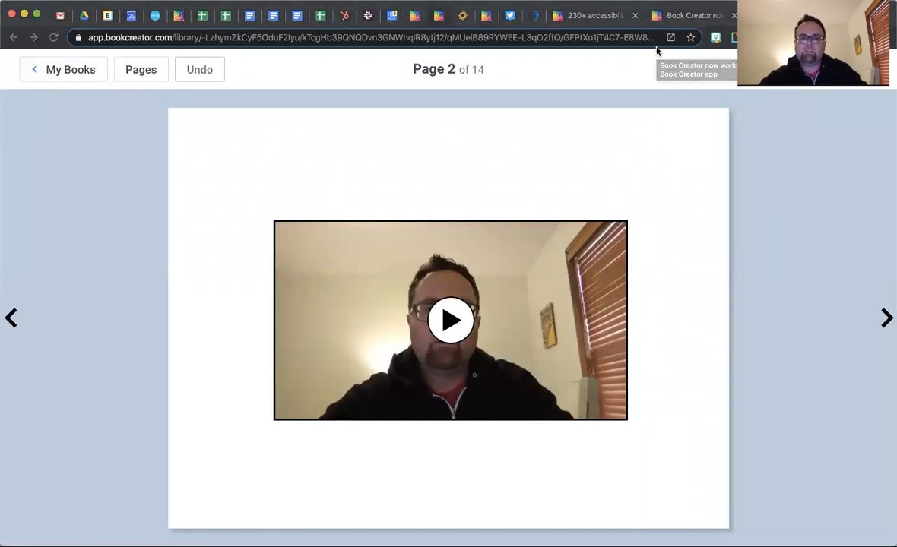
- Move the video up to near the top edge of page 2 and deselect it
click(372, 131)
drag(444, 238, 481, 169)
click(493, 380)
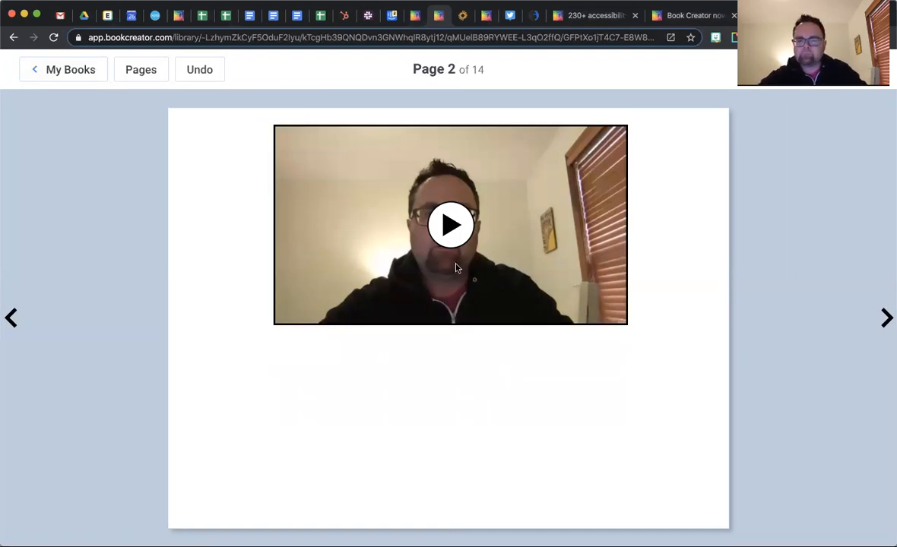
- Play the video on page 2 to view its captions and pause it
click(450, 237)
click(450, 237)
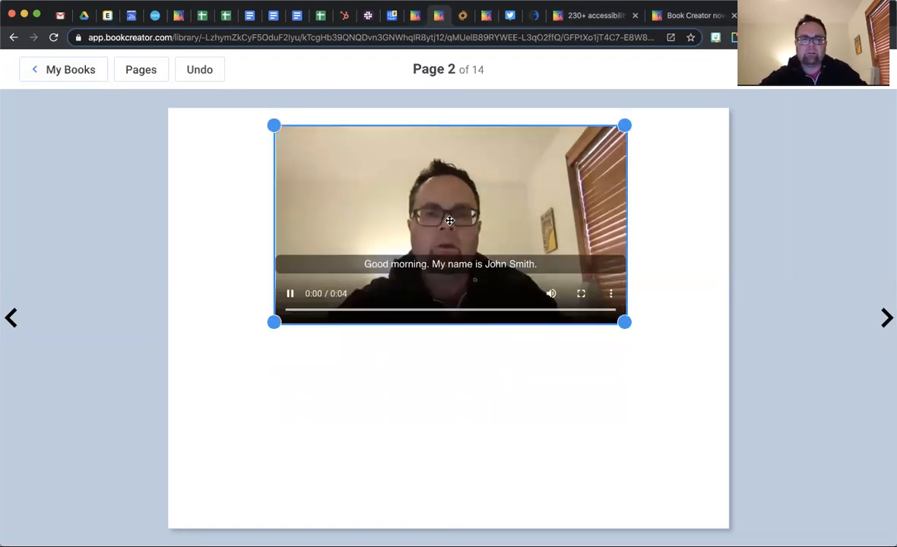
click(290, 293)
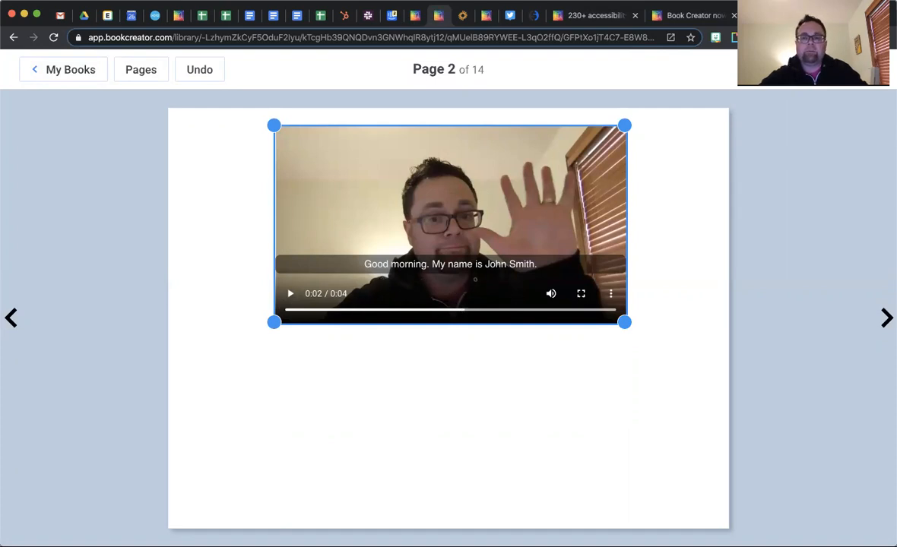
- Remove the letter h from the first name in the video's existing English (United States) caption and save the captions
click(848, 234)
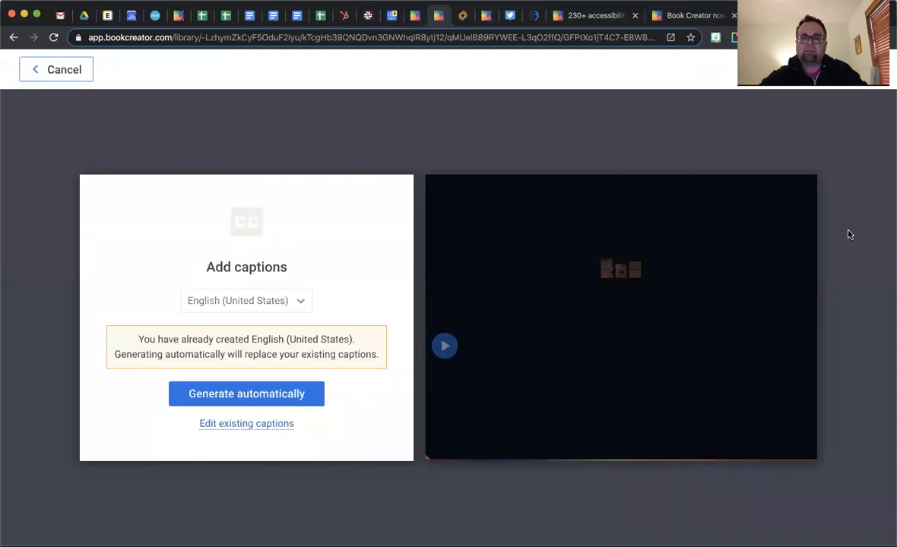
click(228, 424)
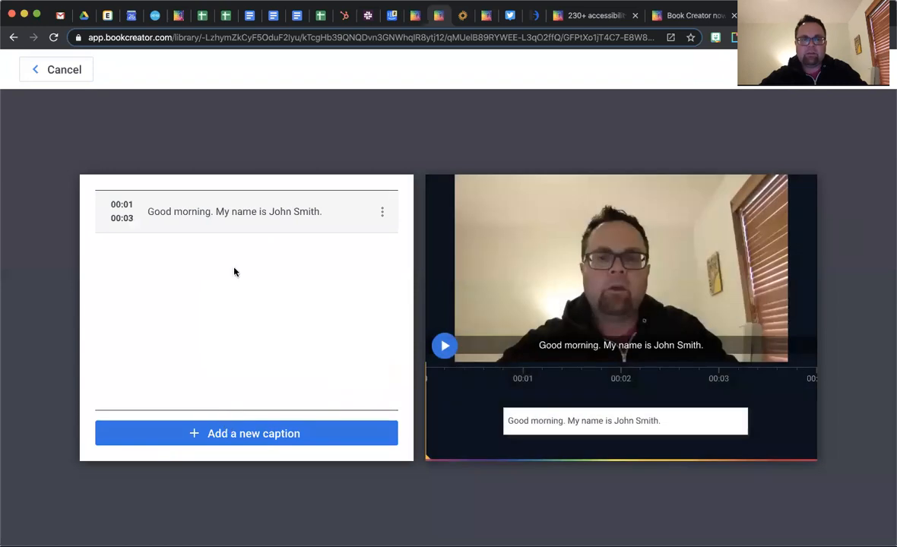
click(285, 212)
key(BackSpace)
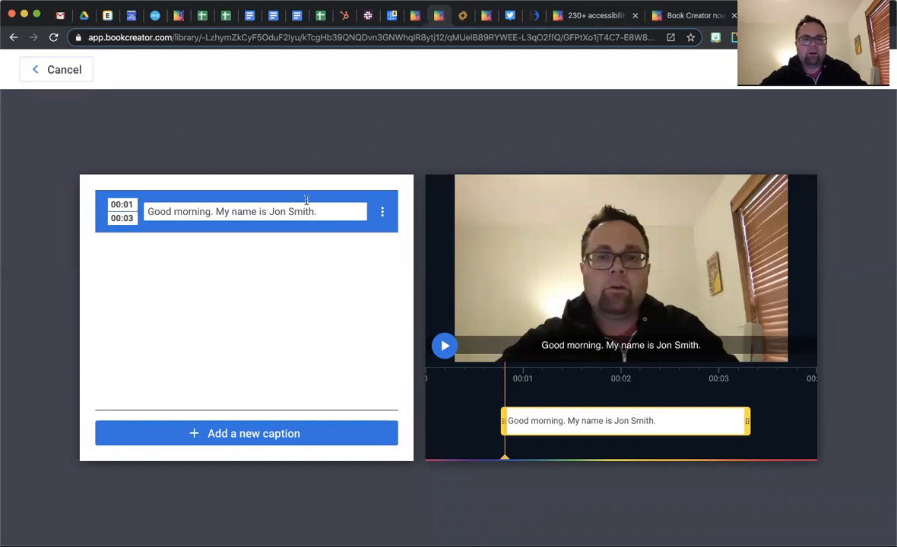
click(842, 71)
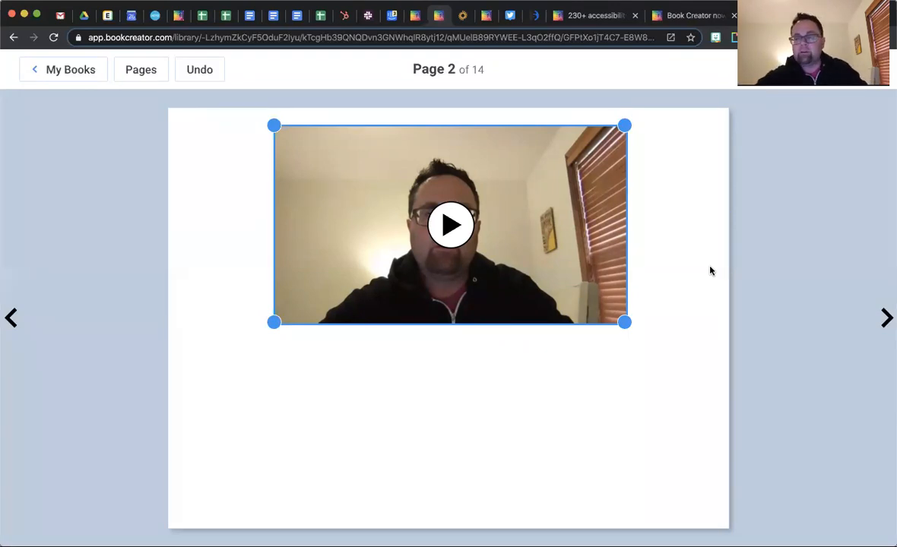
- Delete the captioned video from page 2
click(663, 333)
click(562, 268)
key(Delete)
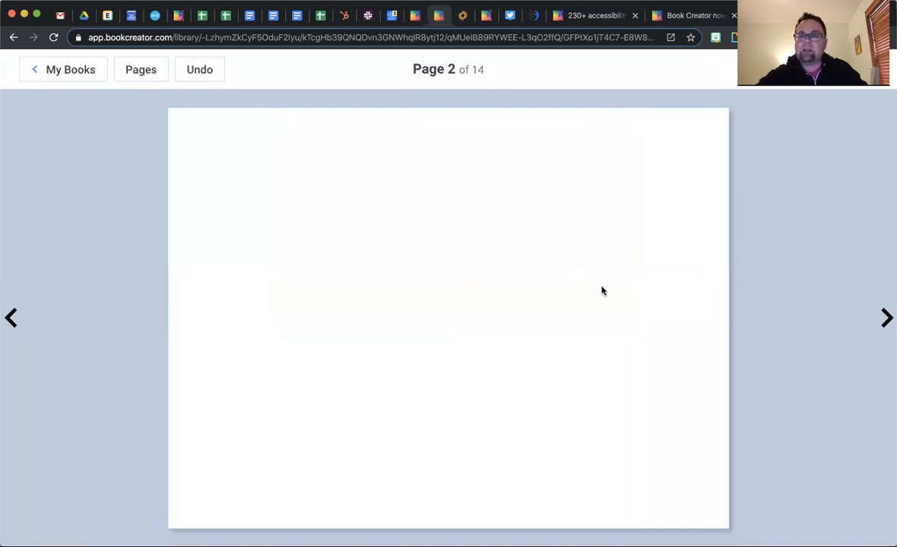
- Record a short spoken sound clip of a few seconds and add the recording to page 2
click(773, 69)
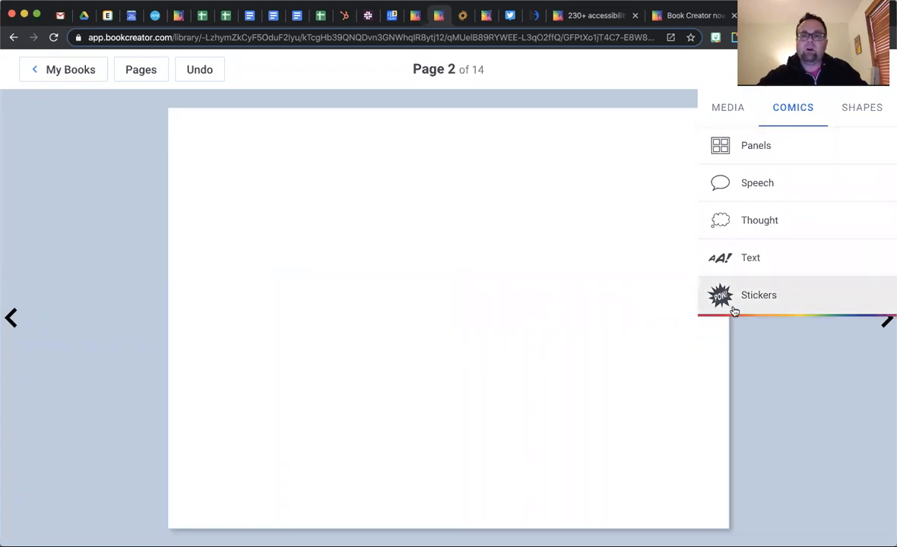
click(720, 108)
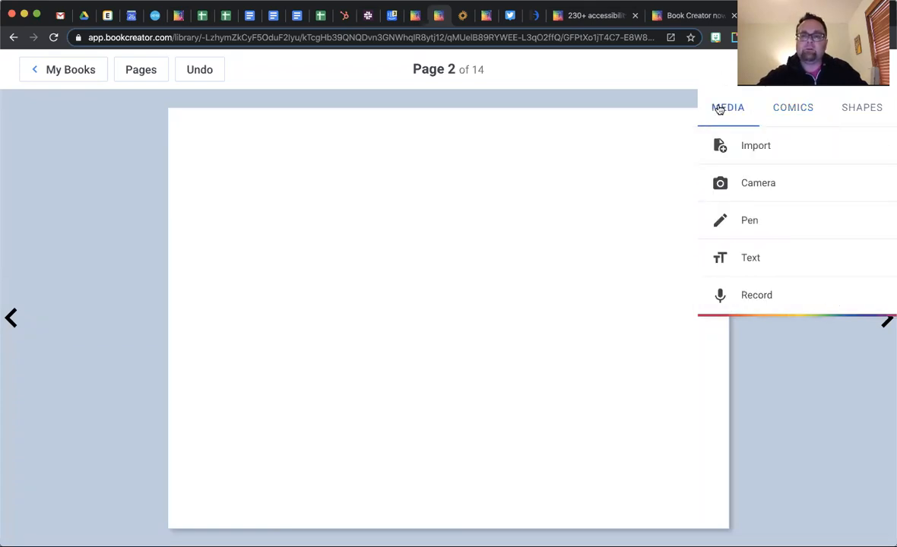
click(745, 295)
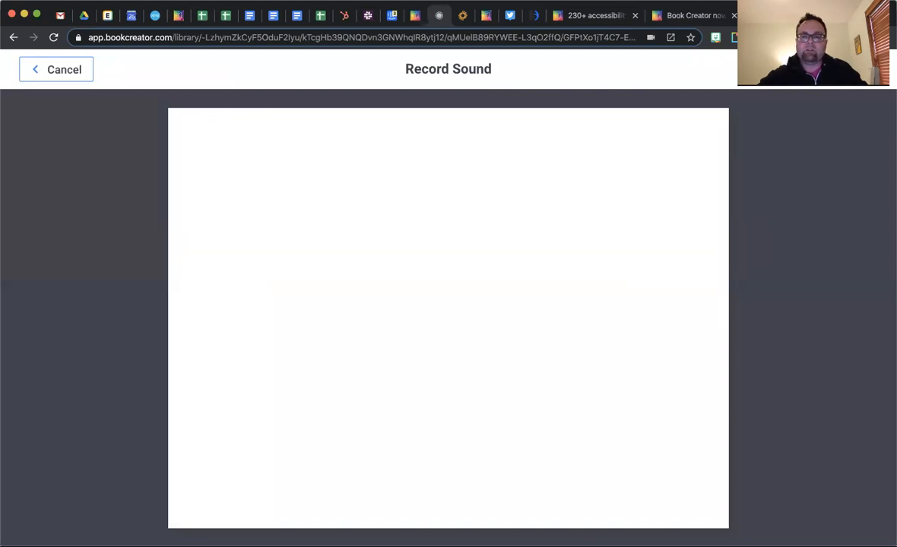
click(824, 69)
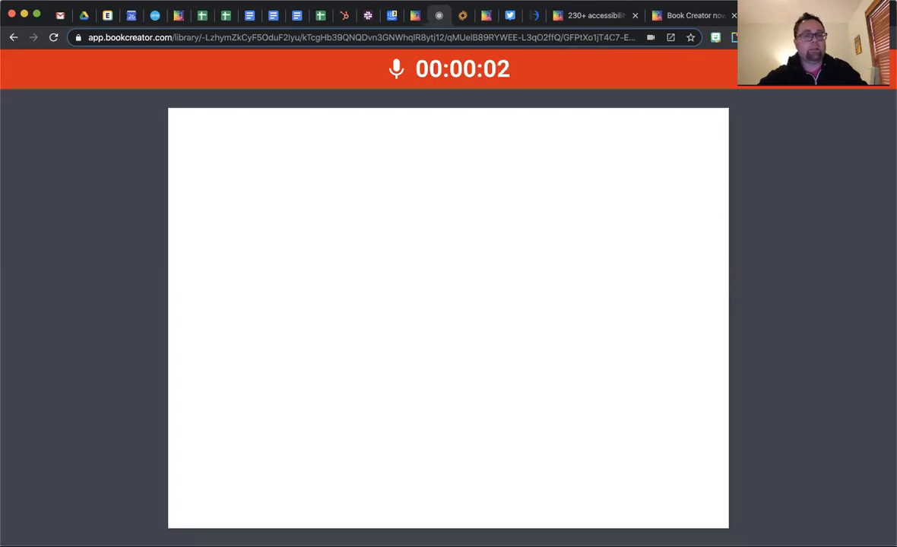
click(824, 69)
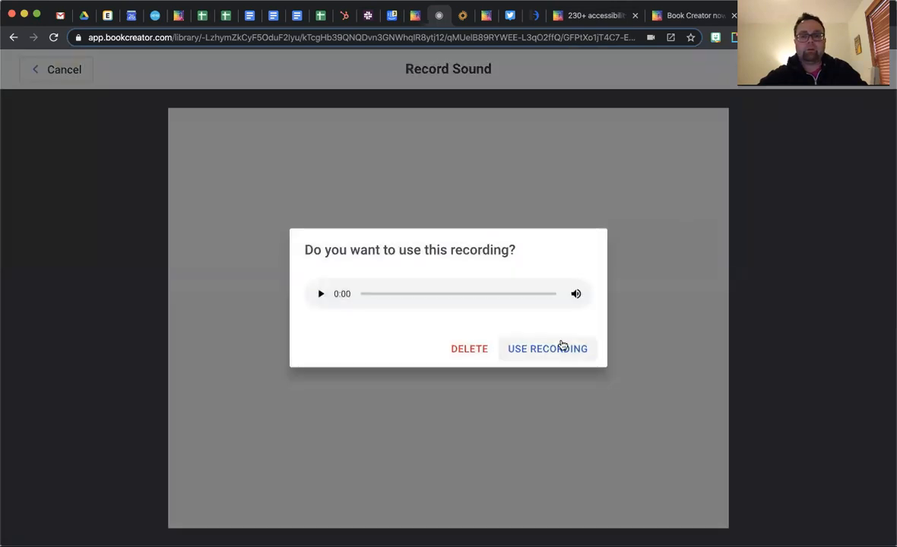
click(563, 343)
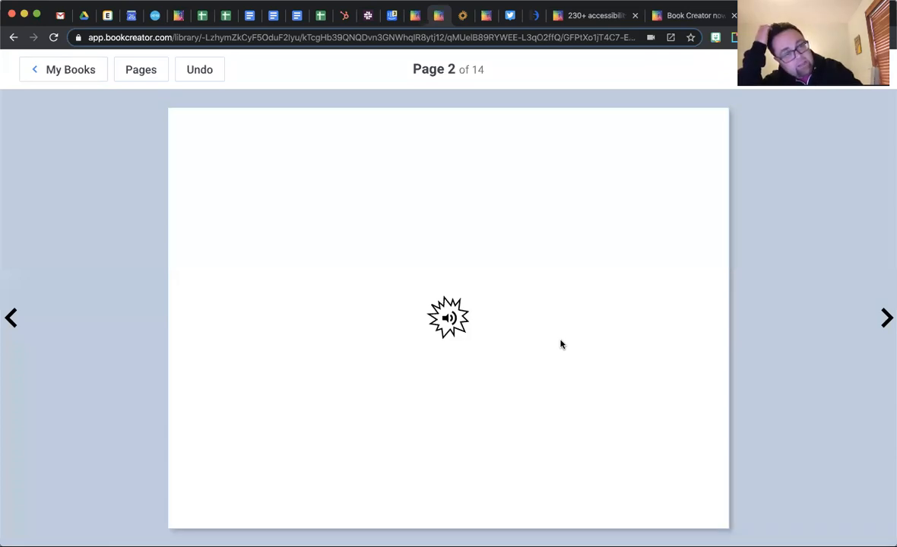
- Enlarge the sound icon to roughly a fifth of the page width and move it to the upper-right corner of page 2
click(448, 317)
drag(470, 294, 549, 218)
drag(518, 249, 472, 292)
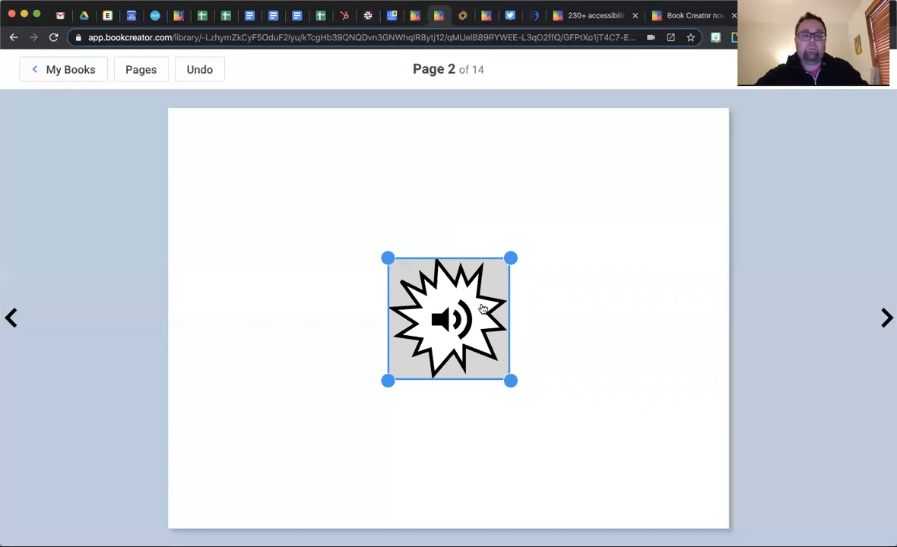
drag(483, 309, 677, 180)
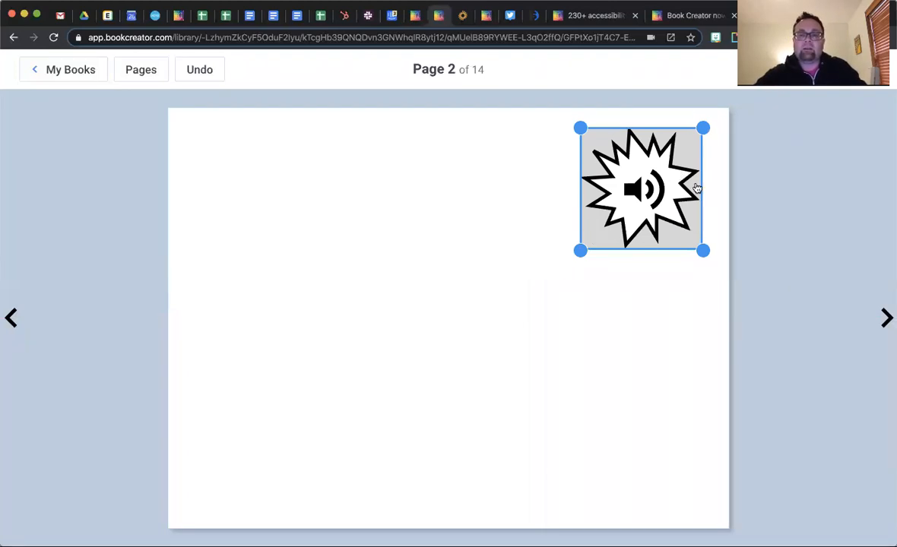
- Automatically generate an English (United States) transcript for the sound recording, letting it process in the background
click(824, 70)
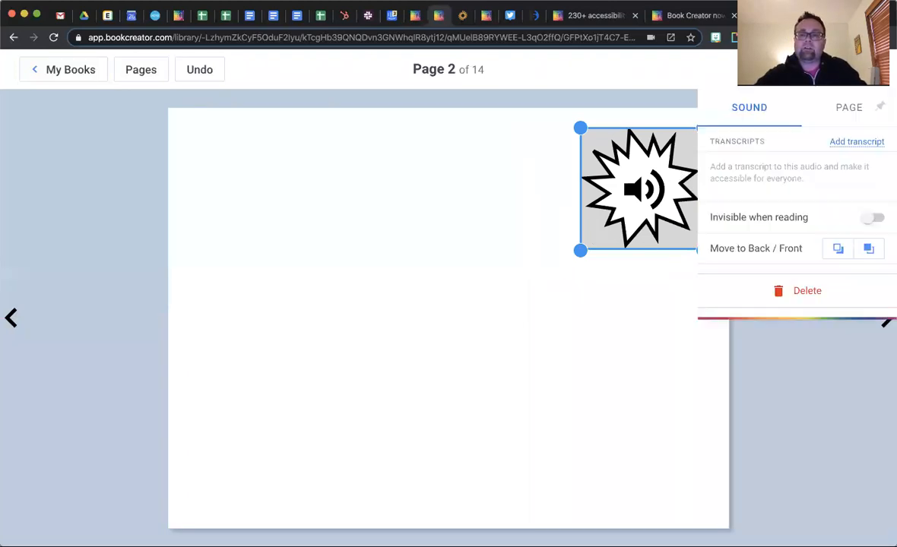
click(852, 143)
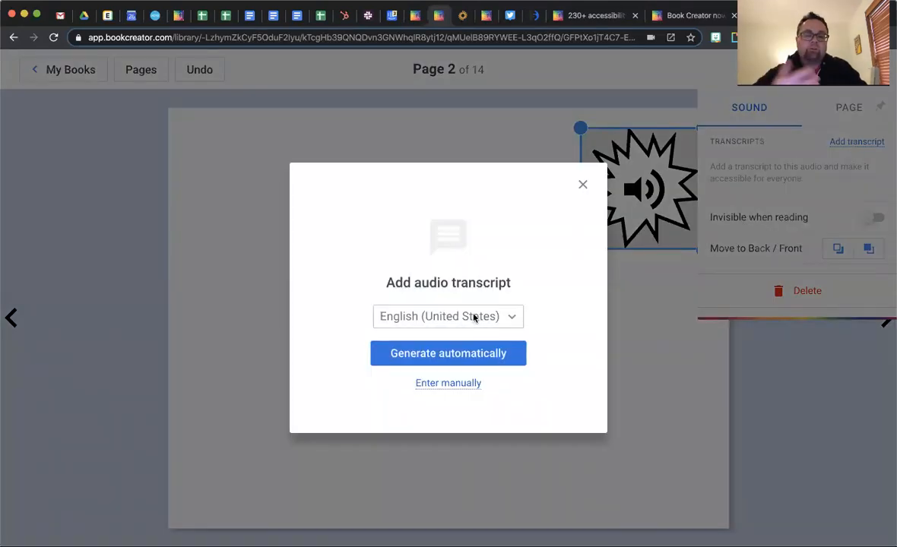
click(452, 356)
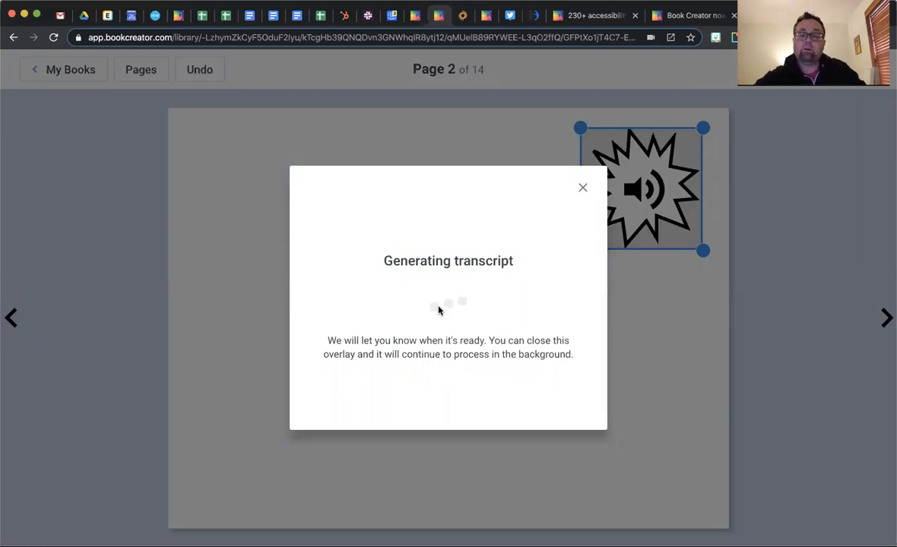
click(583, 188)
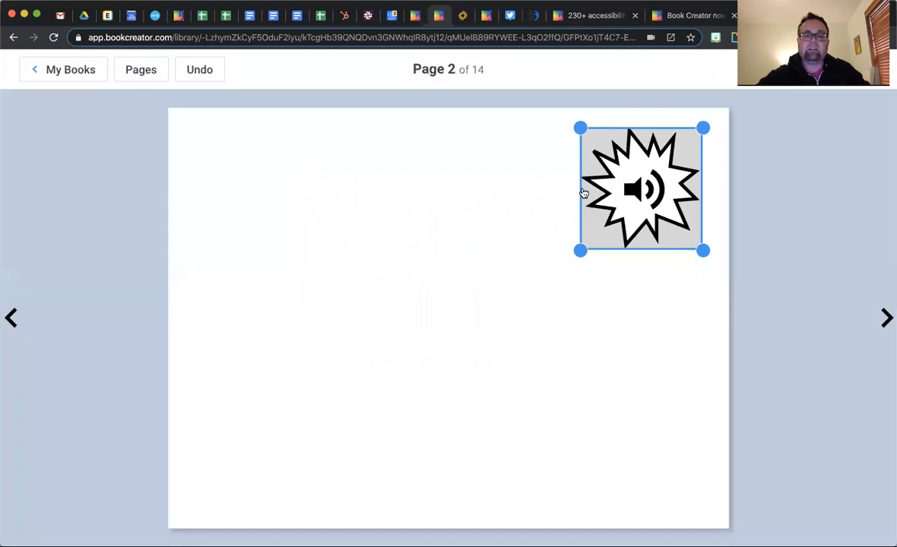
click(338, 378)
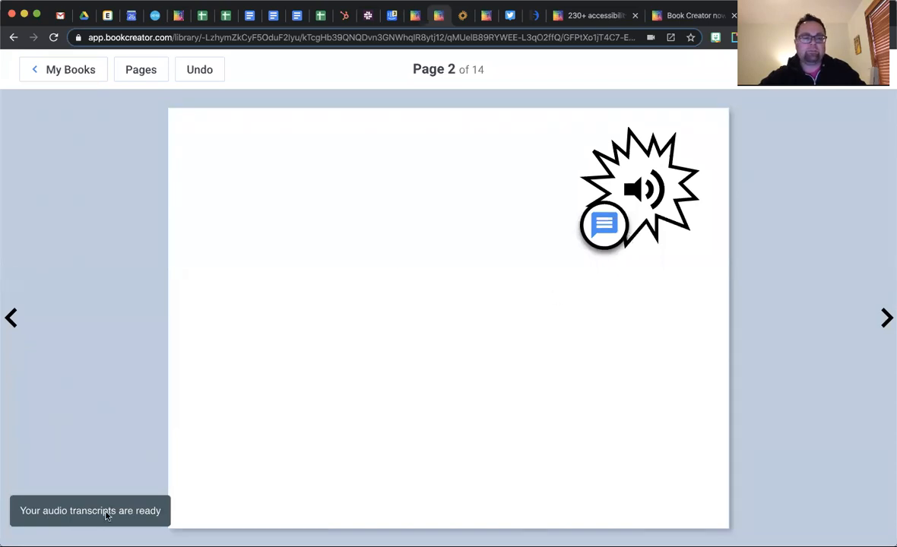
- View the sound recording's generated transcript, open it for editing, and close the editor without altering the text
click(605, 223)
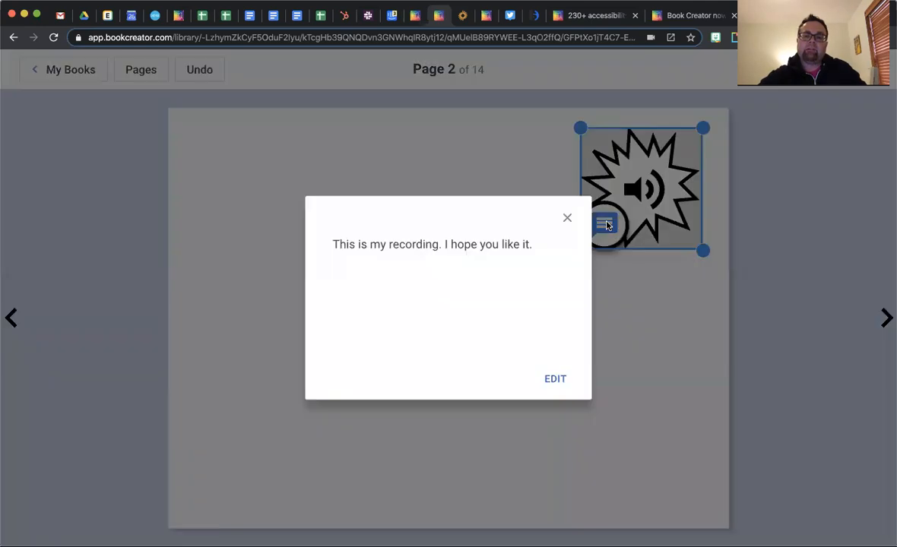
click(554, 385)
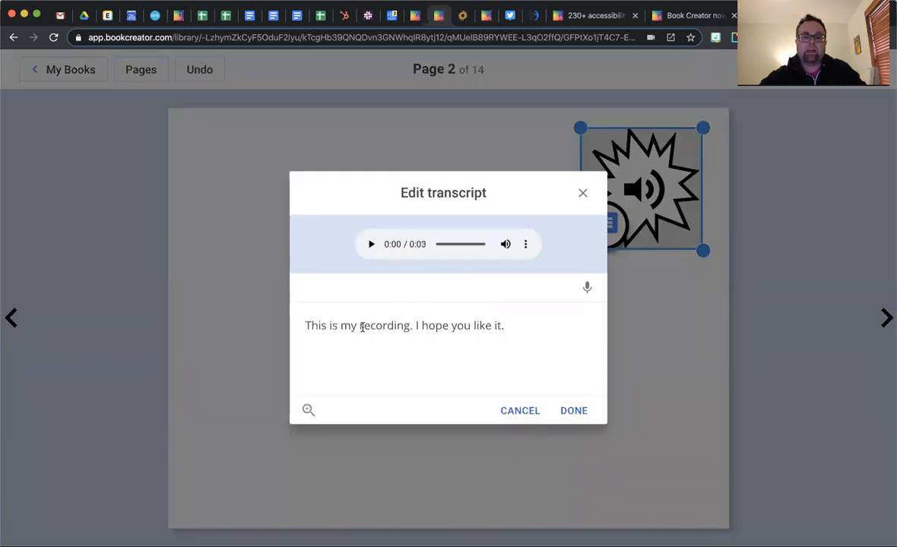
click(574, 411)
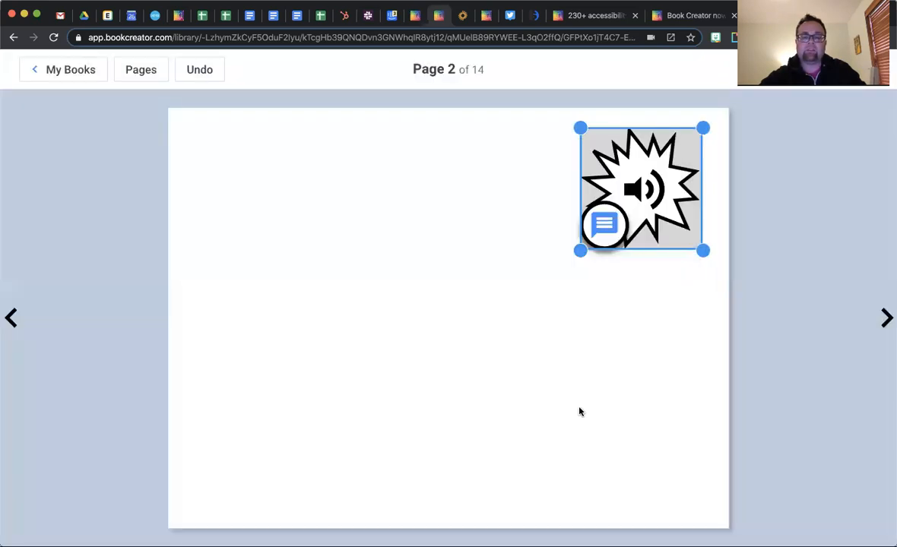
- Delete the sound recording with its transcript from page 2
click(598, 322)
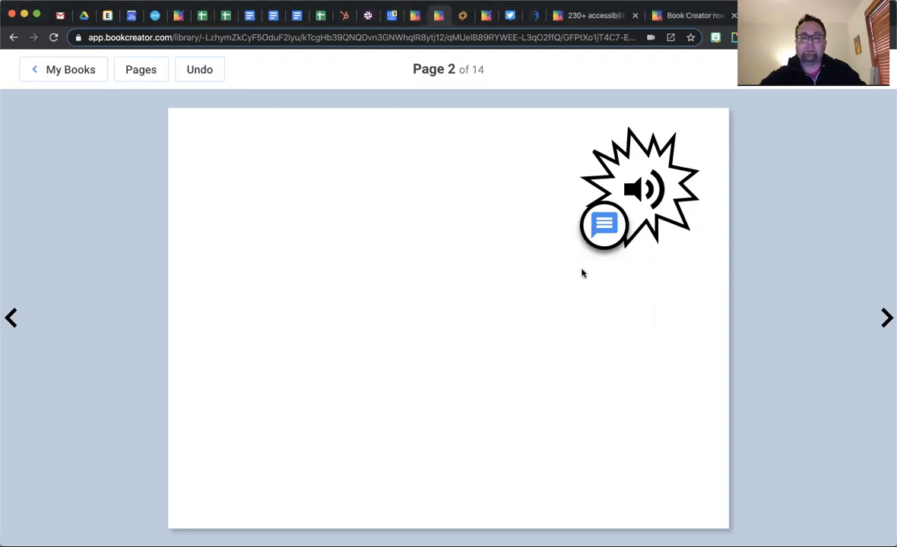
click(642, 174)
key(BackSpace)
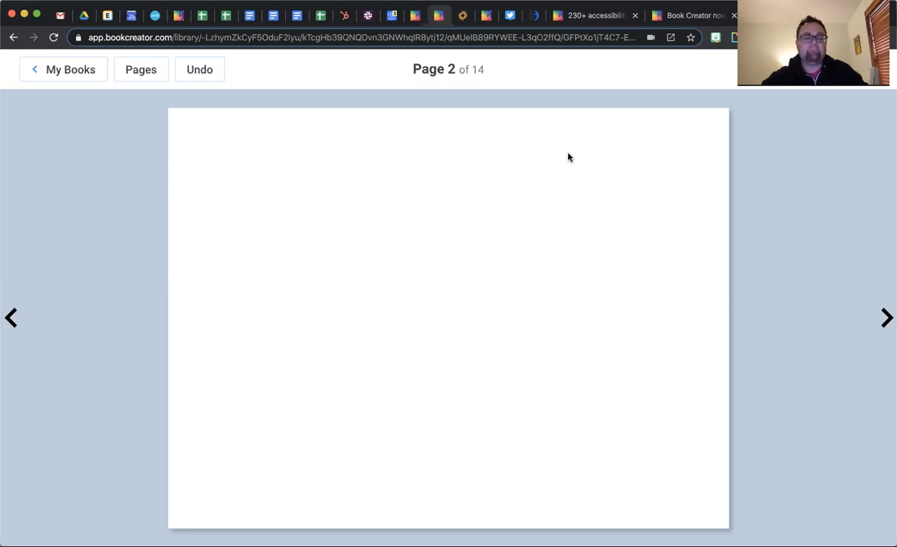
- Using only the keyboard, move the focus through the page's controls and open the options for adding items
key(Tab)
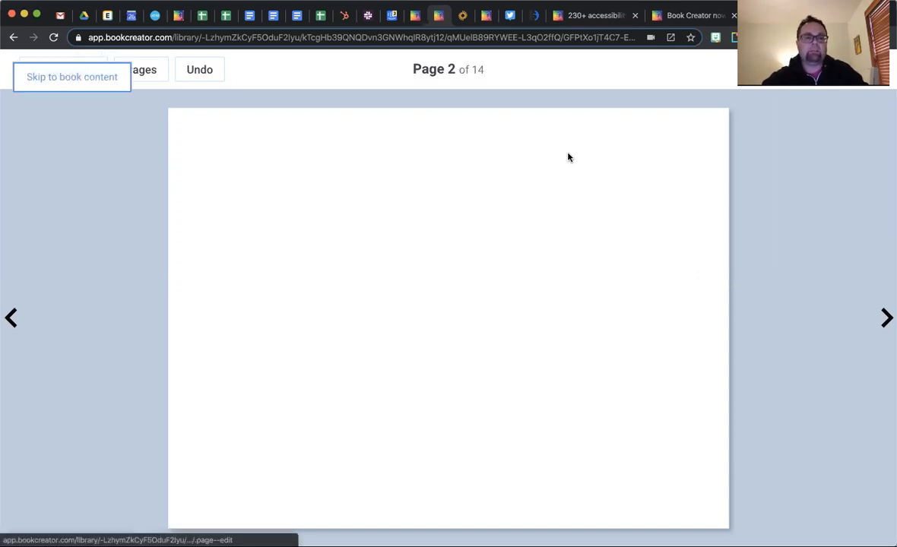
key(Tab)
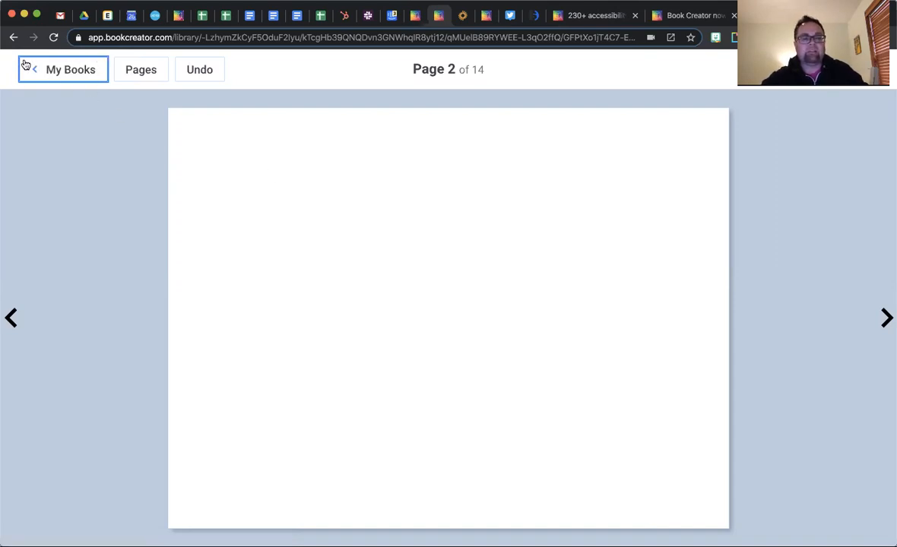
key(Tab)
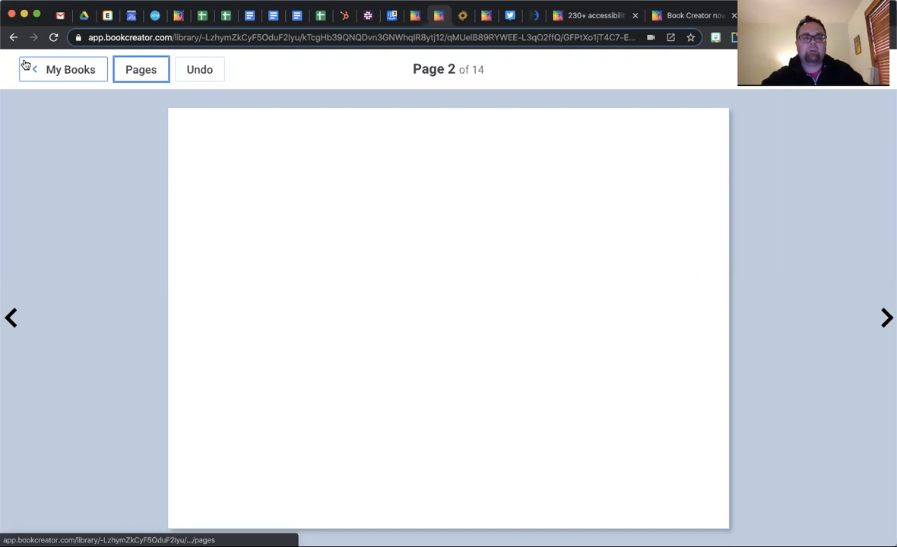
key(Tab)
key(Tab)
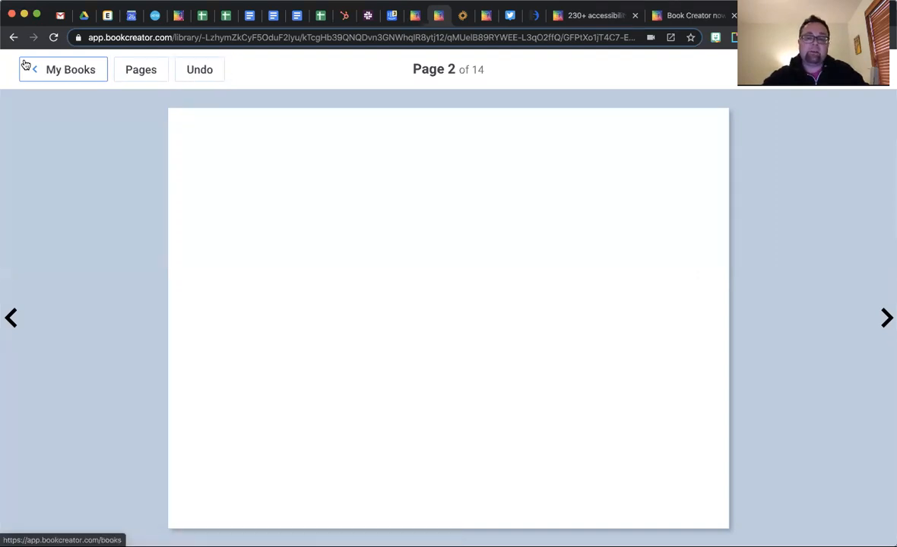
key(Return)
- Using only keyboard navigation, switch to the Media items and start the Pen tool
key(Tab)
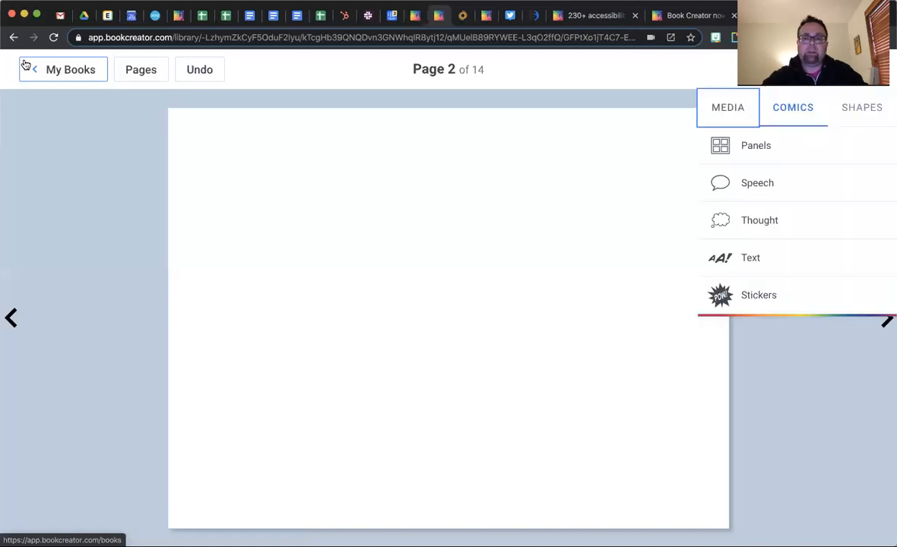
key(Return)
key(Tab)
key(Tab)
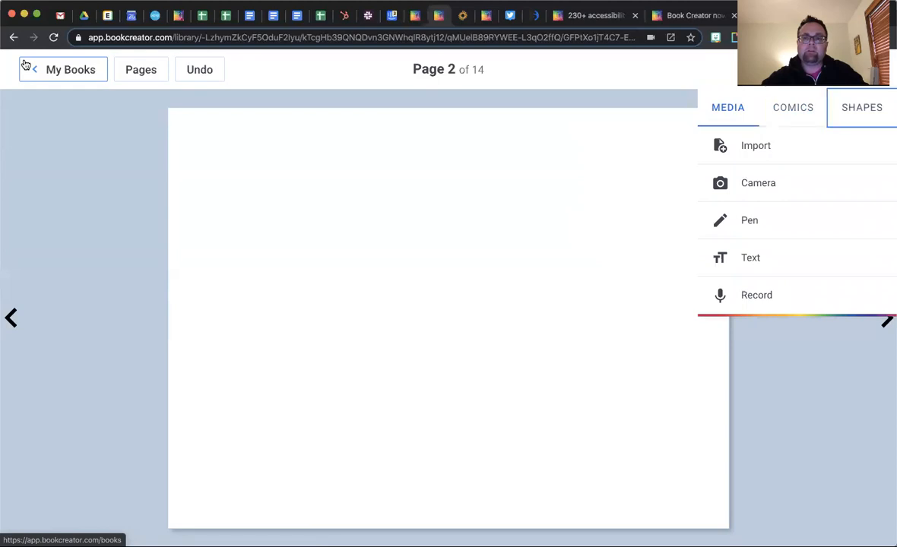
key(Tab)
key(Tab)
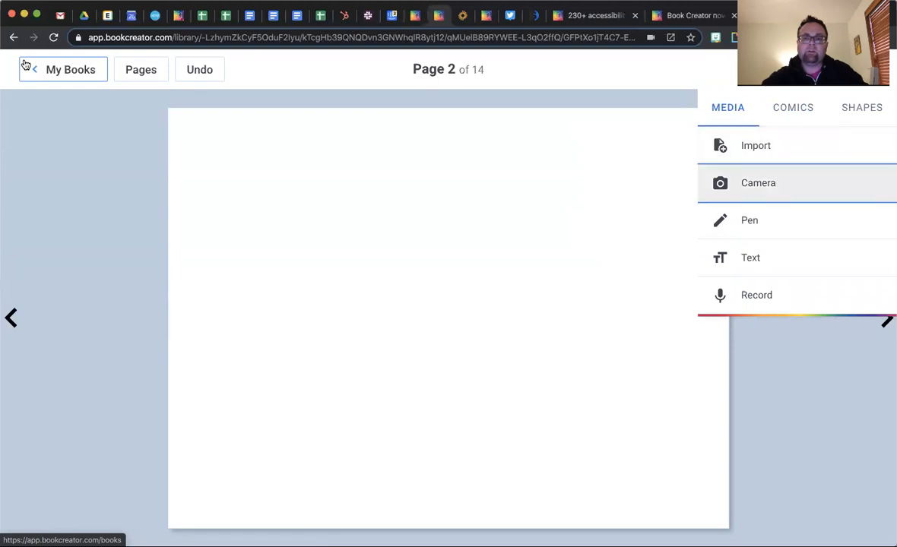
key(Tab)
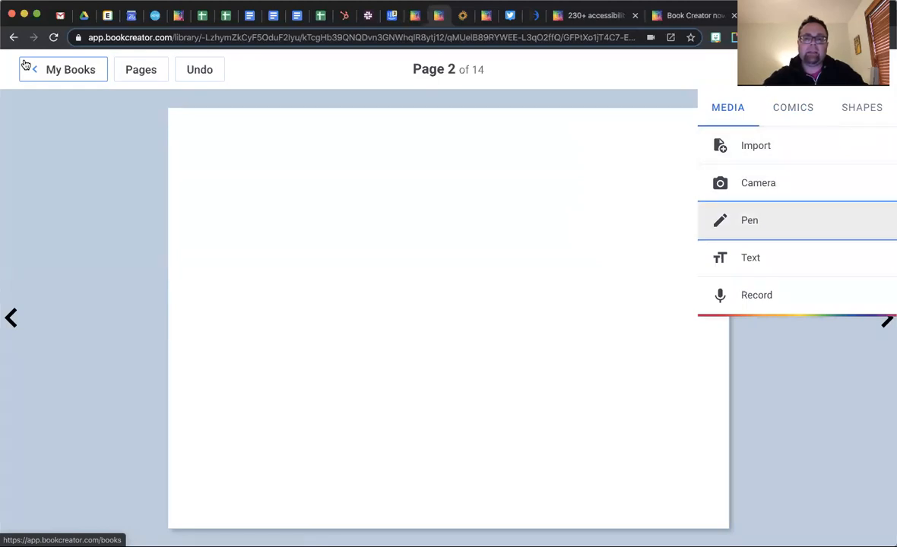
key(Return)
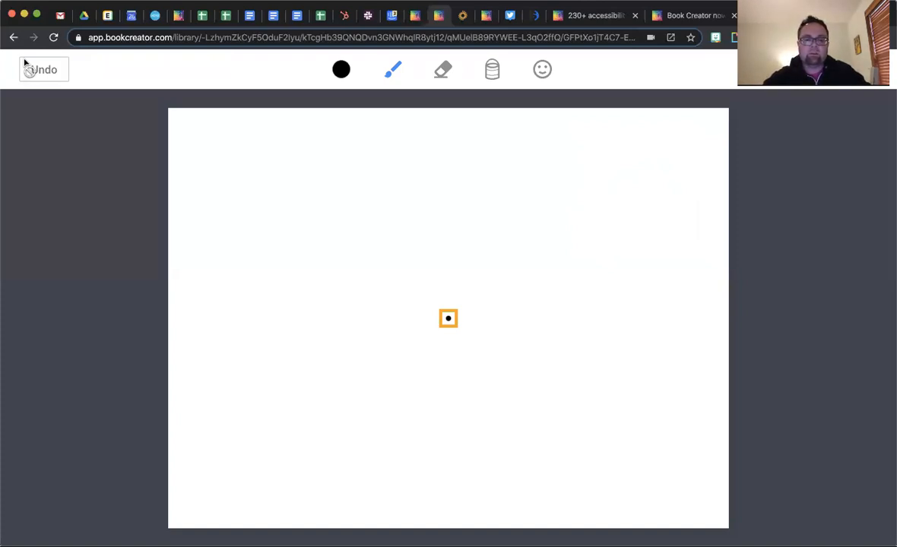
- Using only the keyboard, move the pen up and left of the canvas centre and draw a horizontal black roofline for a truck outline
key(Left)
key(Left)
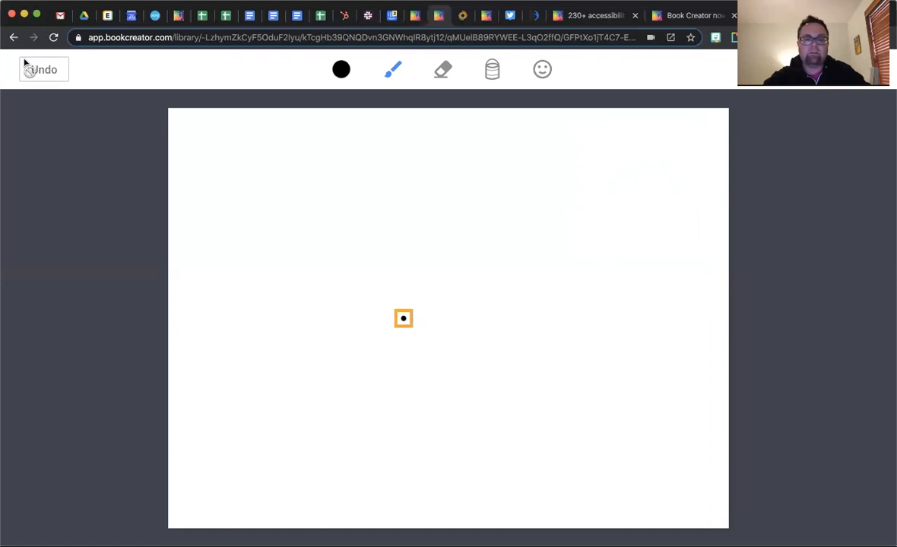
key(Up)
key(Up)
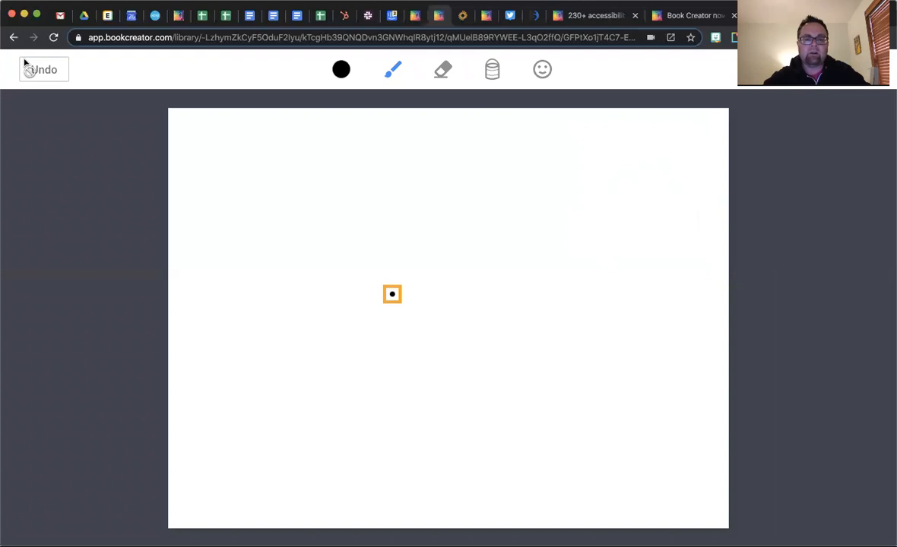
key(Right)
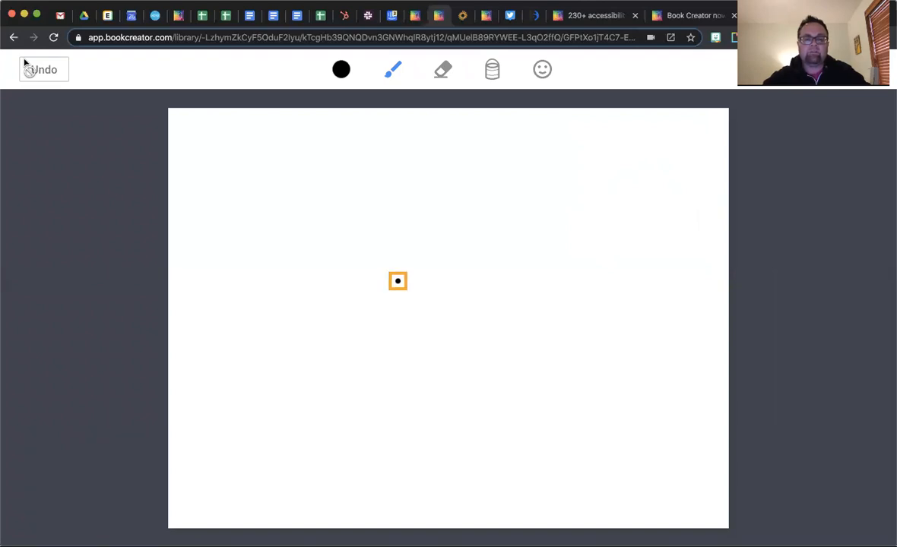
key(Right)
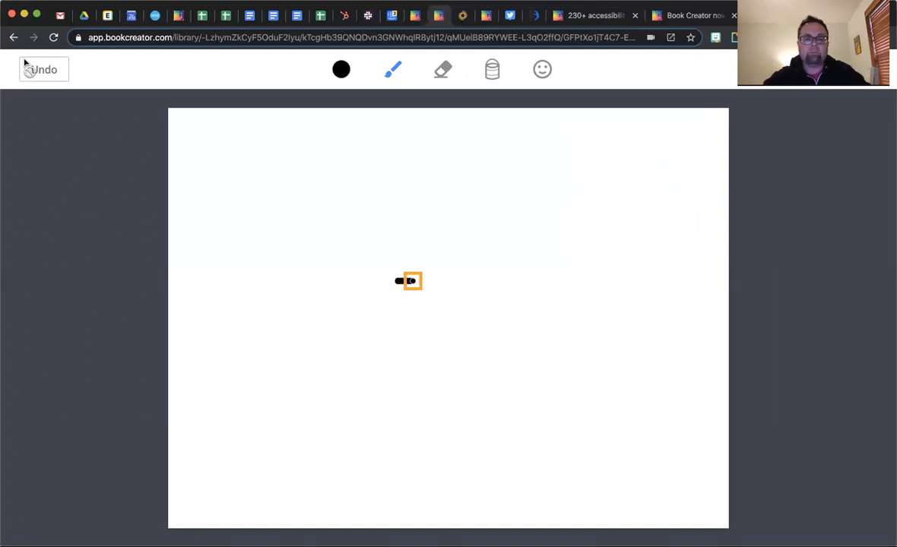
key(Right)
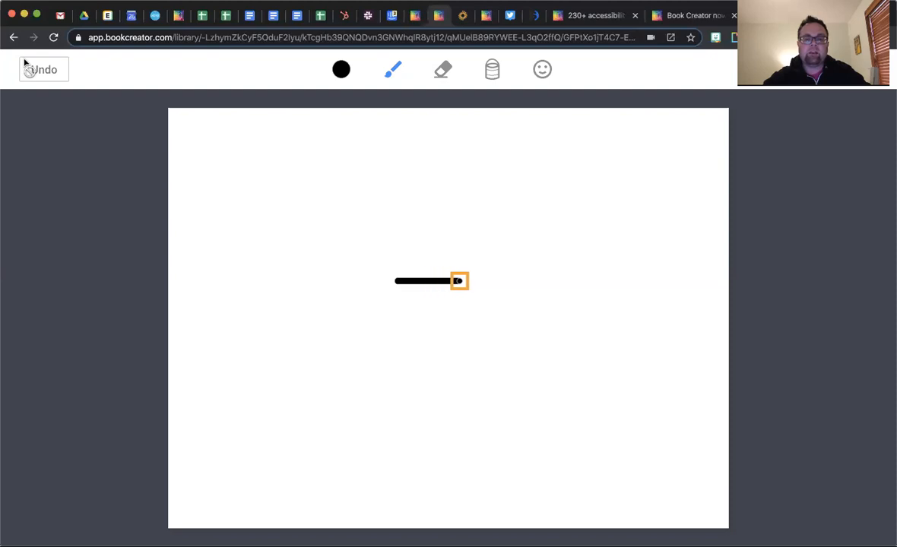
key(Right)
- Continue the line from the roof's right end with a short vertical drop and a long horizontal edge to the right
key(Down)
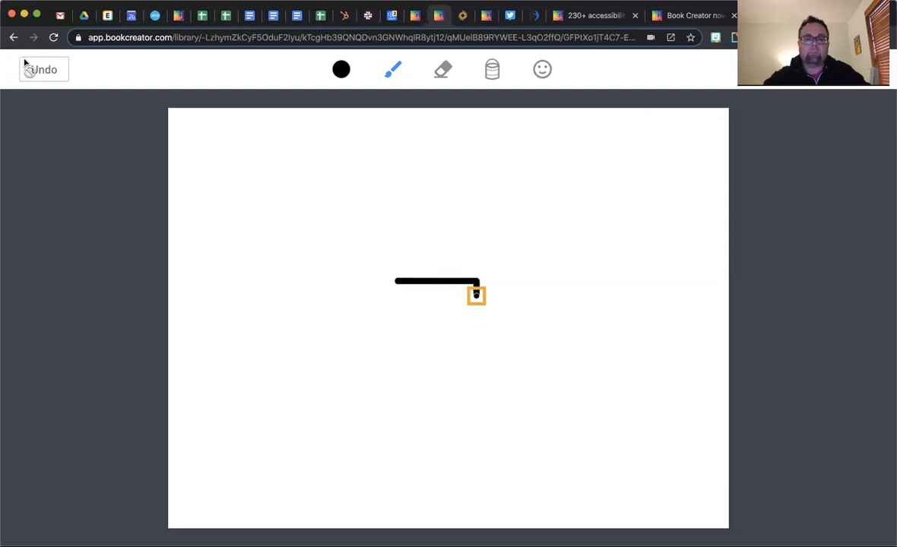
key(Down)
key(Right)
key(Right)
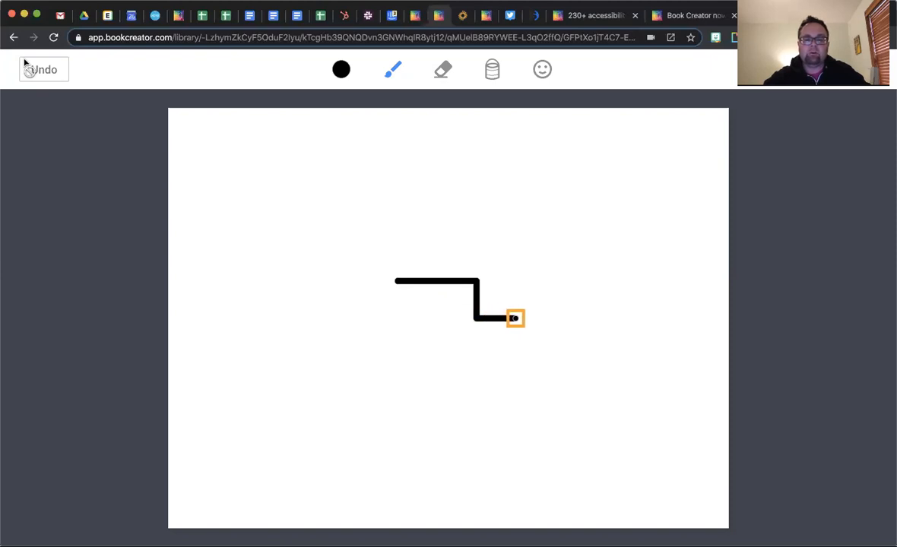
key(Right)
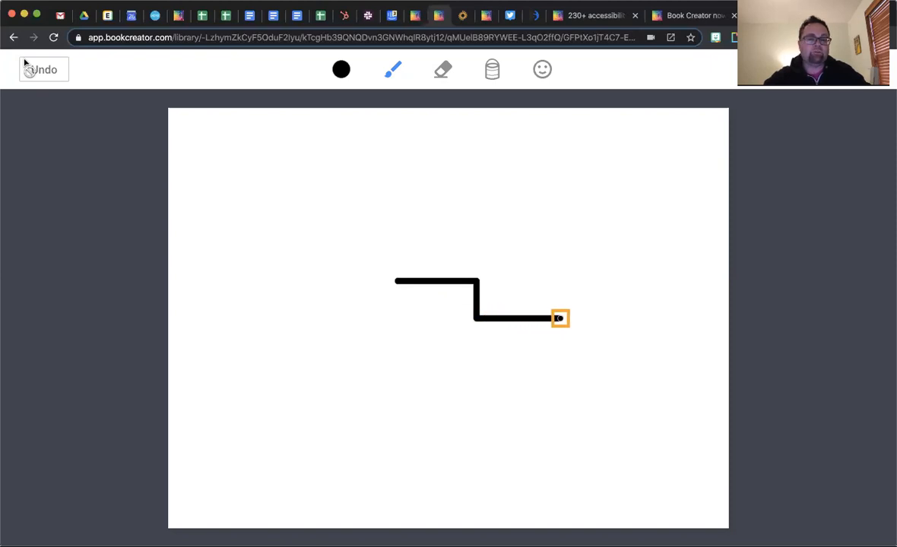
key(Right)
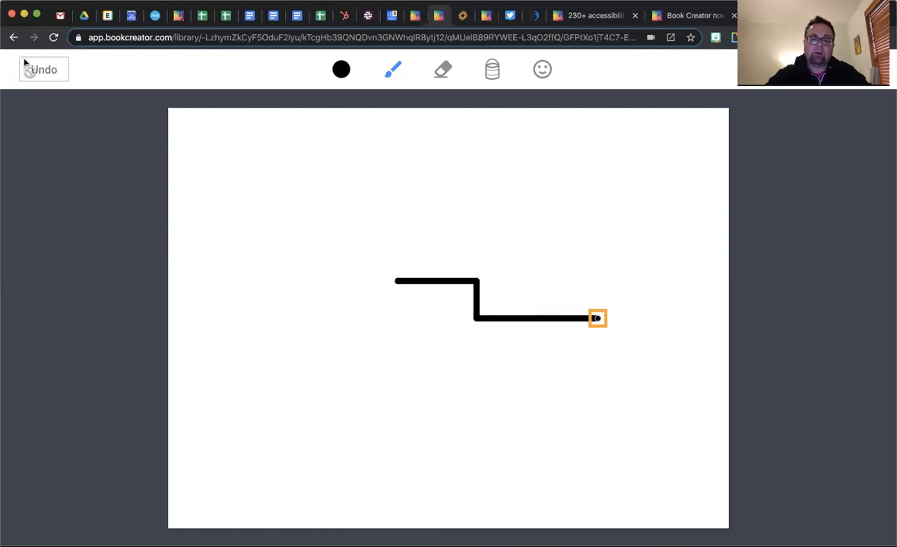
- Draw the outline's right end as a short stepped edge slanting down and inward
key(Down)
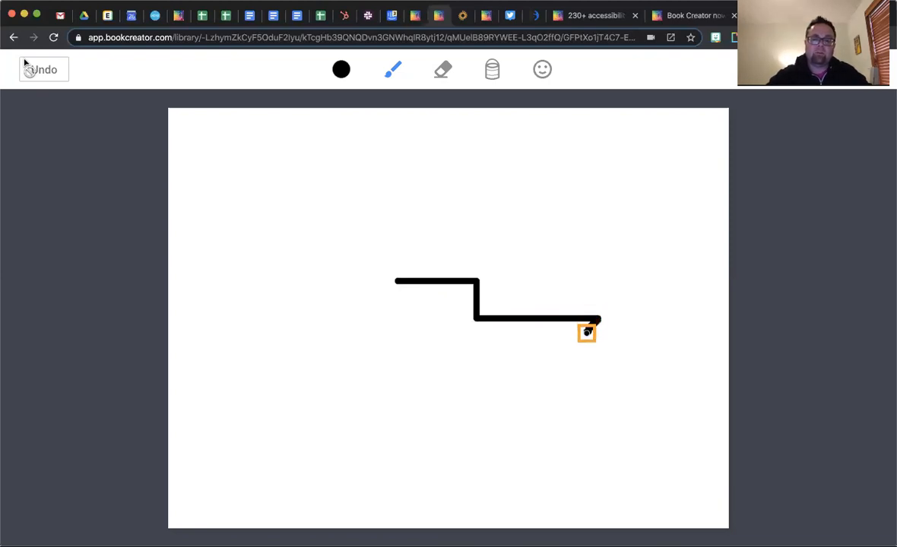
key(Down)
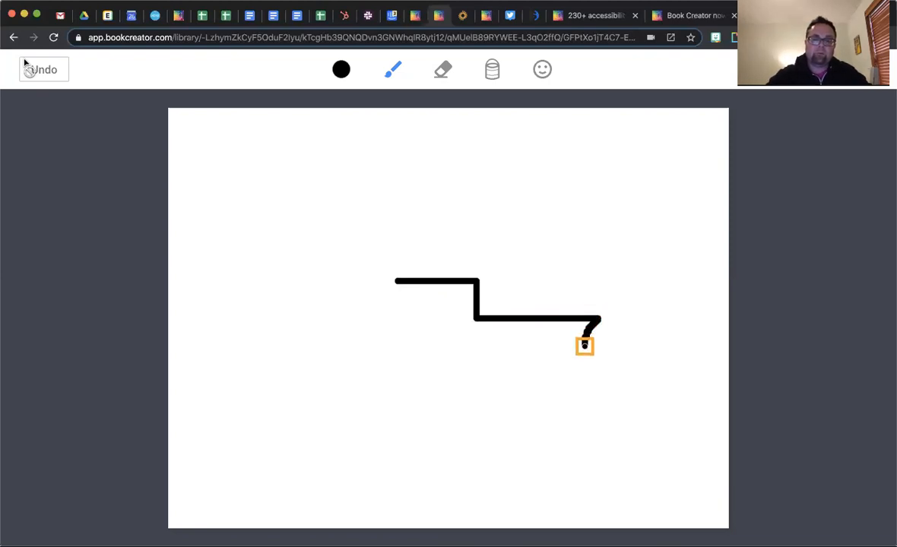
key(Left)
key(Down)
key(Left)
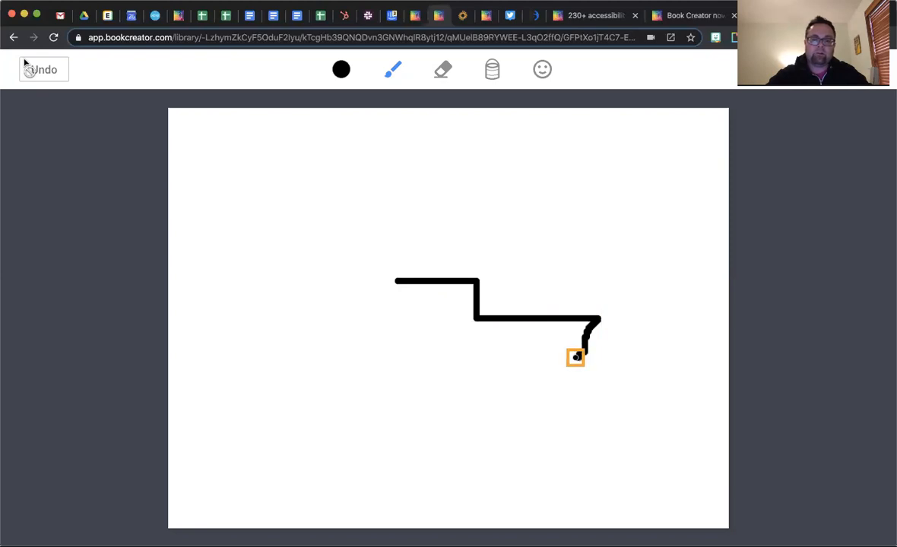
- Draw the outline's long straight bottom edge leftward, extending it past the start of the roofline
key(Left)
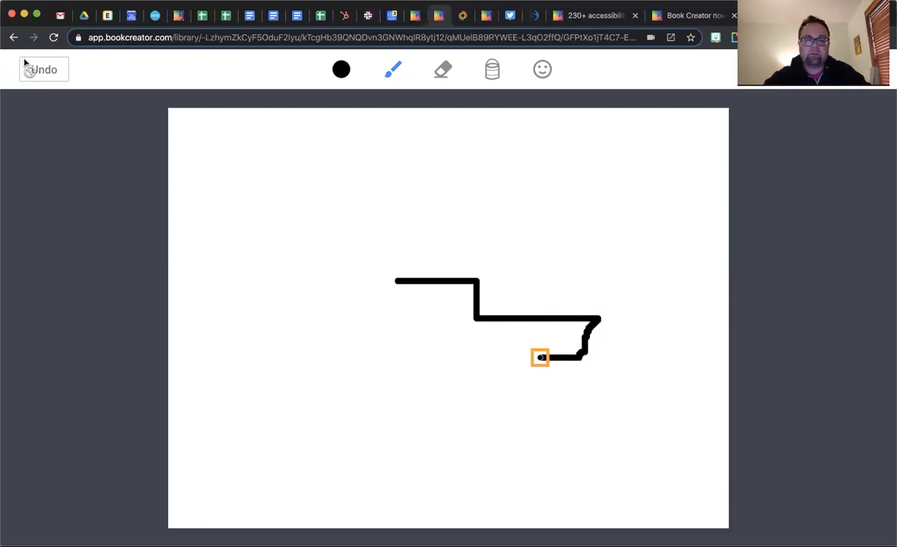
key(Left)
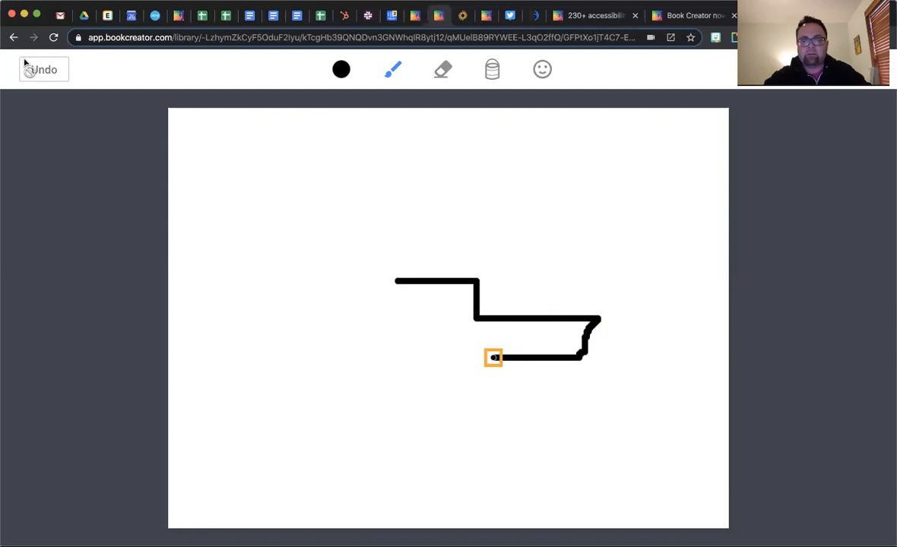
key(Left)
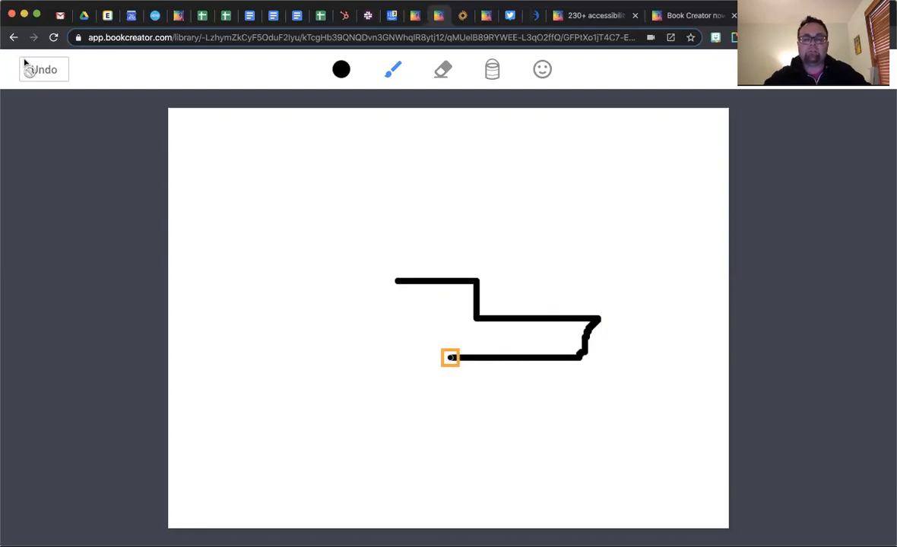
key(Left)
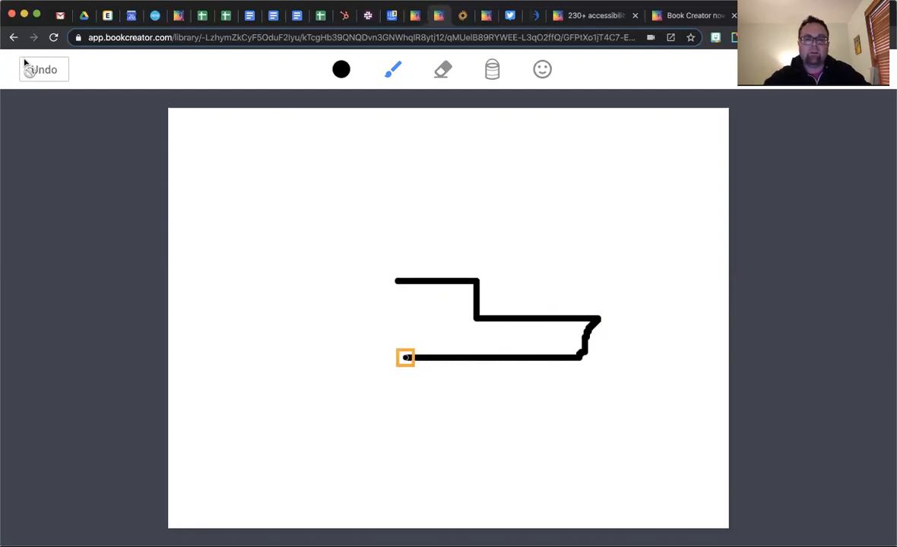
key(Left)
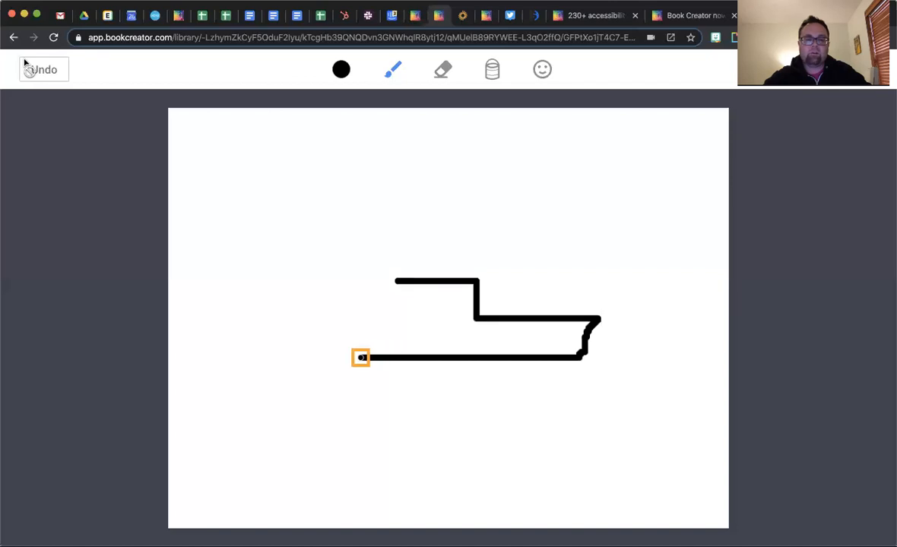
key(Left)
- Draw the outline's left side upward with an angled corner and a short horizontal hood line
key(Up)
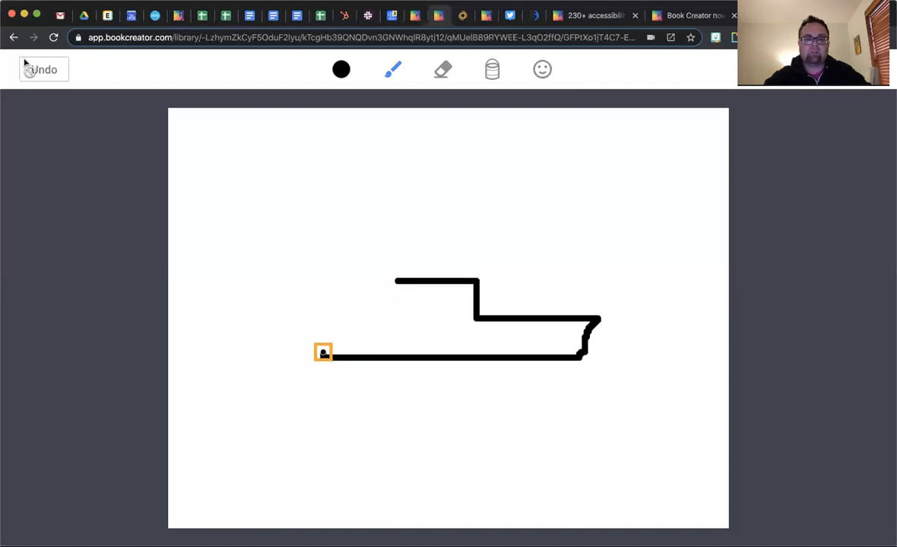
key(Up)
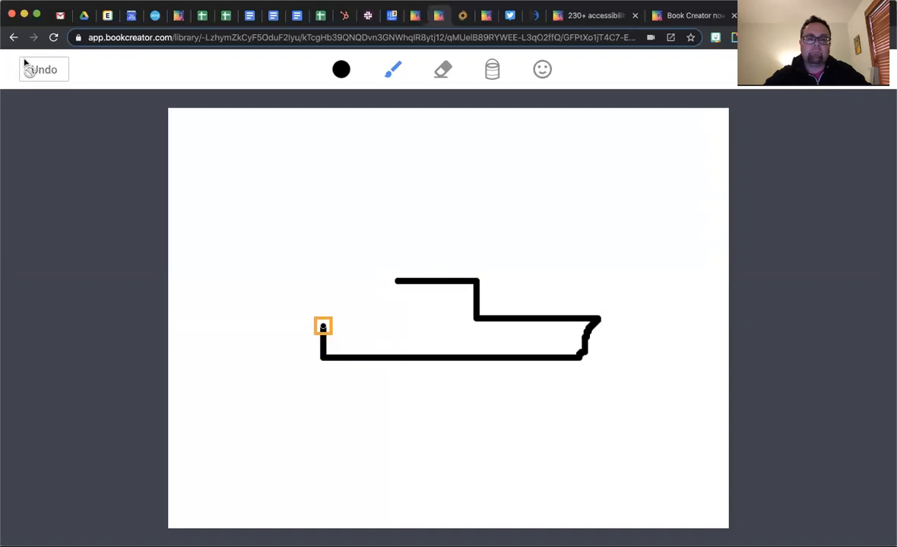
key(Up)
key(Right)
key(Up)
key(Right)
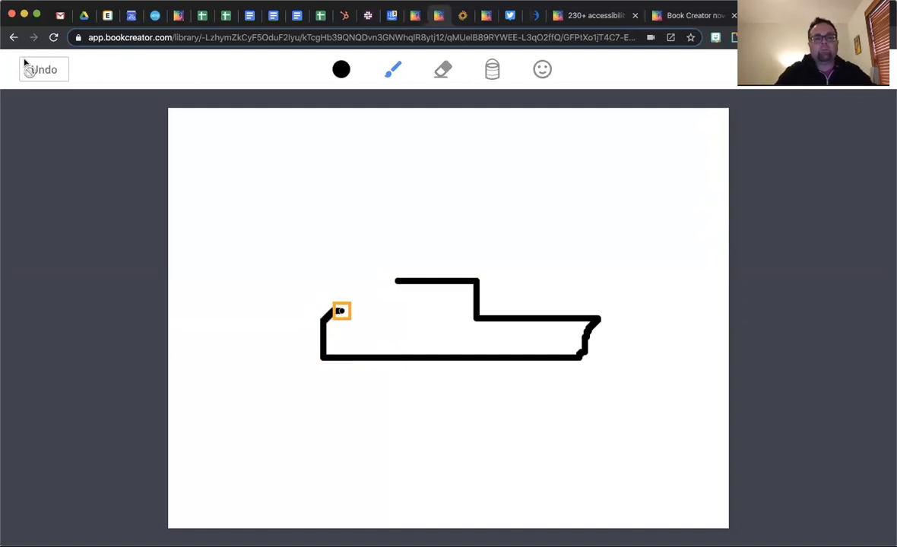
key(Right)
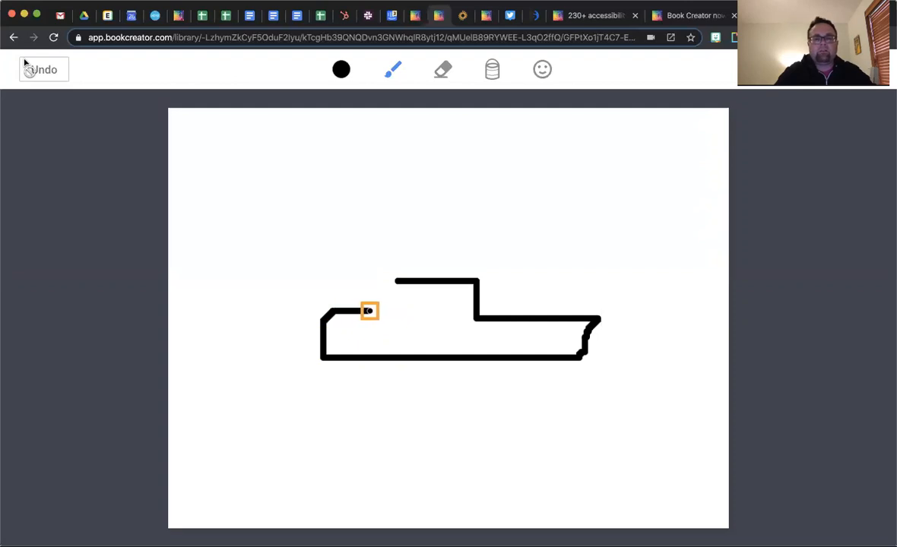
- Close the truck outline with a diagonal windshield line from the hood up to the start of the roofline
key(Up)
key(Right)
key(Up)
key(Right)
key(Up)
key(Right)
key(Up)
key(Right)
key(Up)
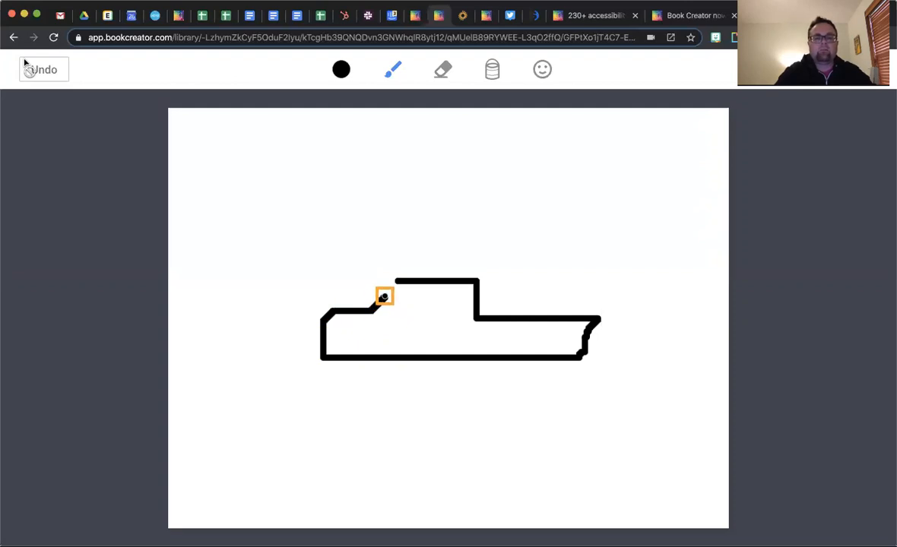
key(Up)
key(Right)
key(Up)
key(Right)
key(Up)
key(Right)
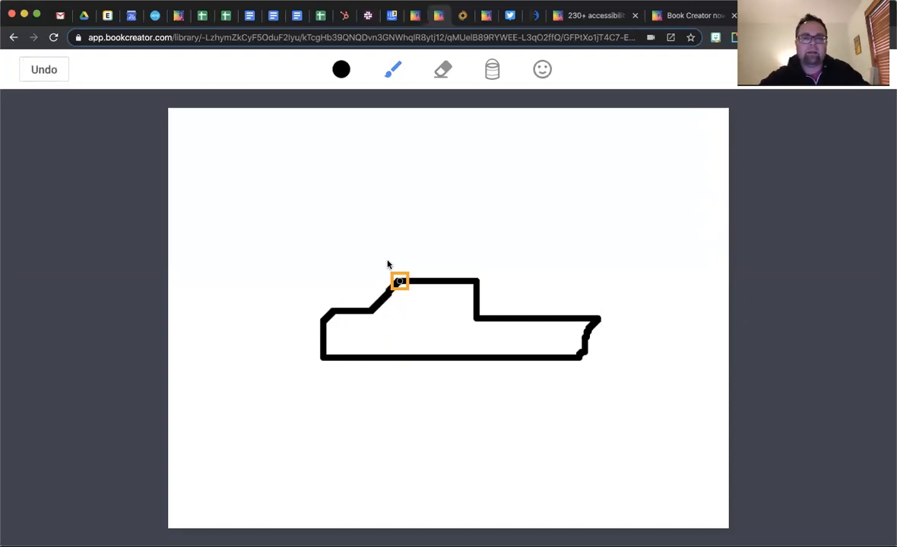
- Finish the drawing, enlarge it on page 2, and reposition it around the page's horizontal centre
click(856, 69)
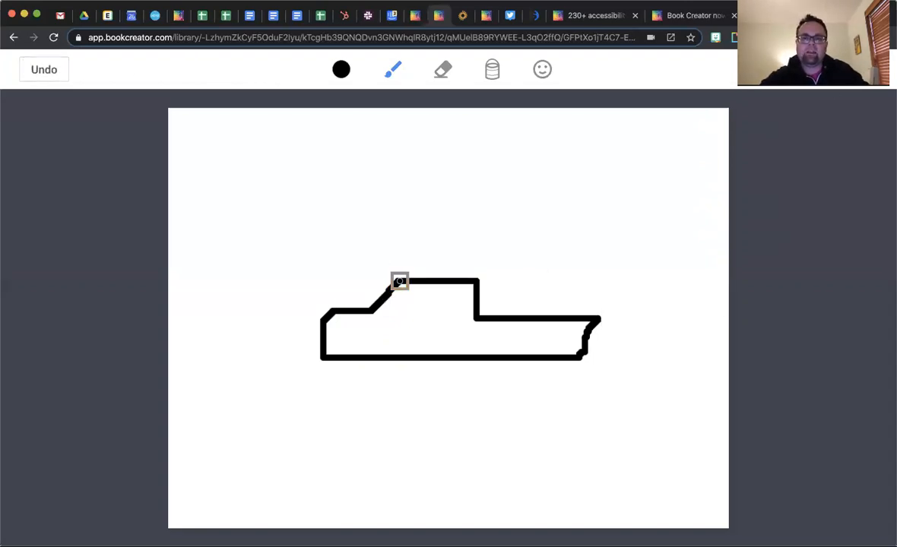
click(469, 298)
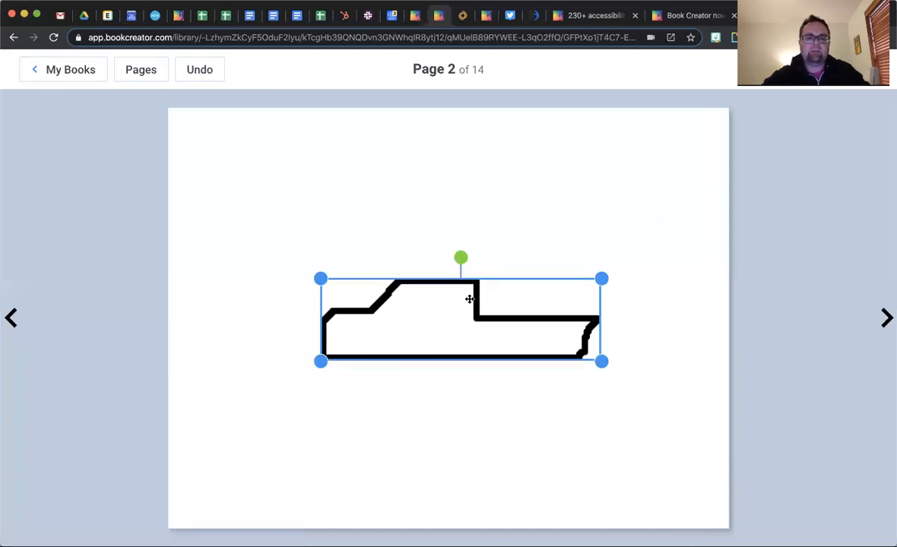
mouse_move(469, 299)
mouse_down()
mouse_move(445, 244)
mouse_move(486, 279)
mouse_move(457, 305)
mouse_up()
drag(588, 286, 689, 141)
drag(532, 316, 474, 288)
mouse_move(448, 217)
mouse_down()
mouse_move(366, 339)
mouse_move(534, 269)
mouse_move(451, 199)
mouse_move(441, 218)
mouse_up()
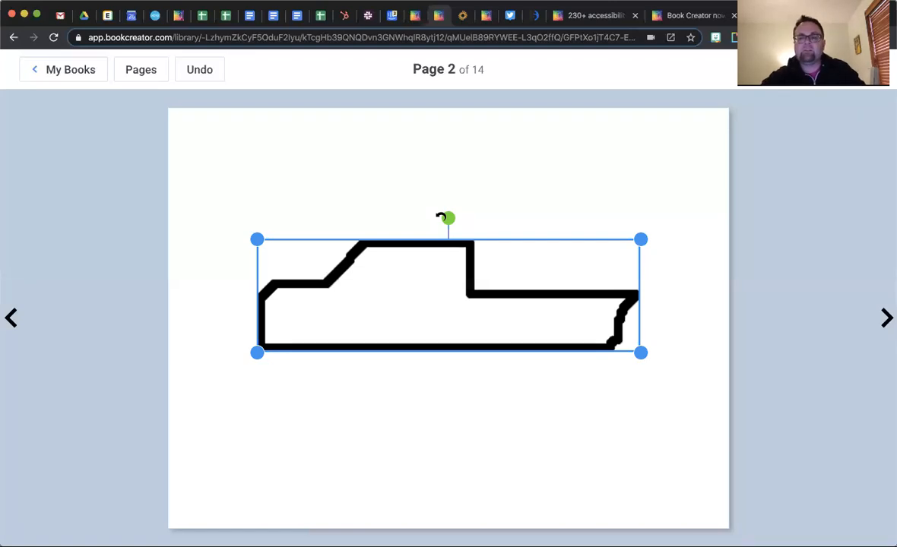
click(544, 193)
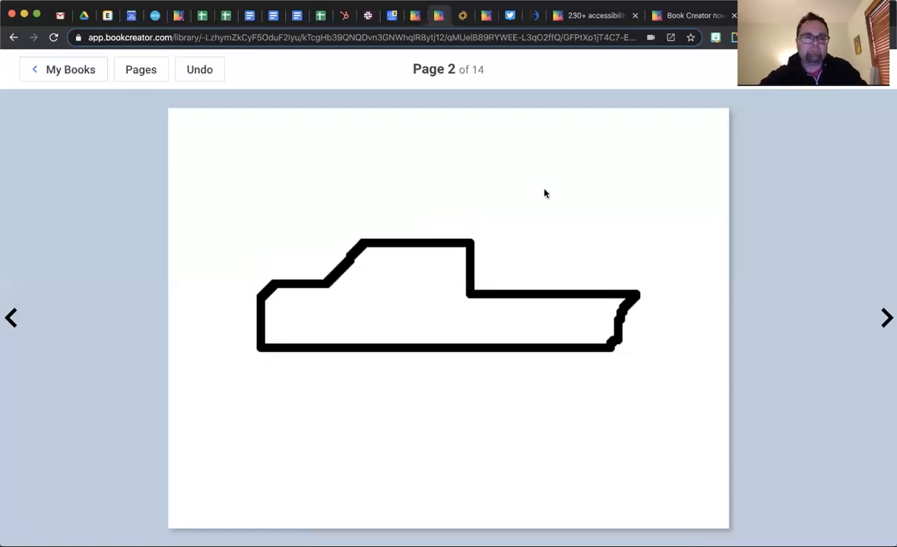
- Delete the truck drawing from page 2
click(455, 280)
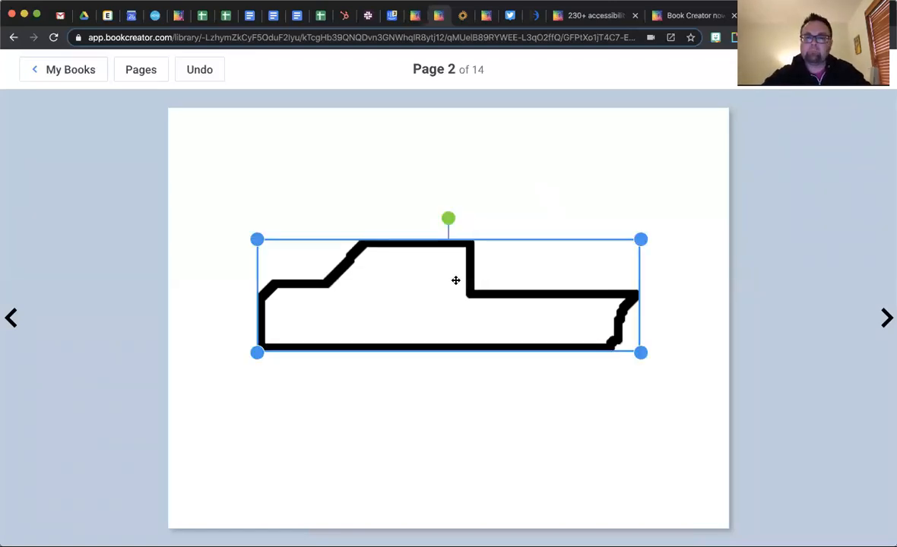
key(Delete)
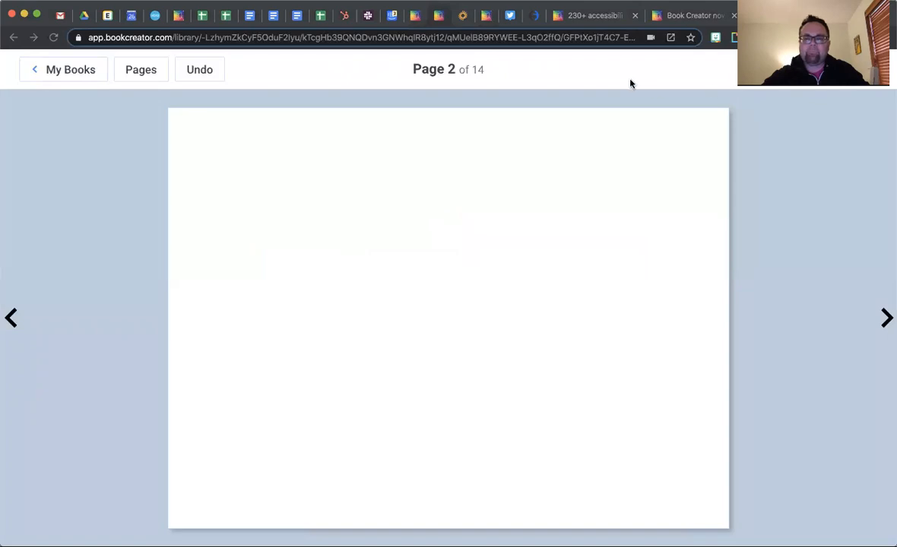
click(537, 174)
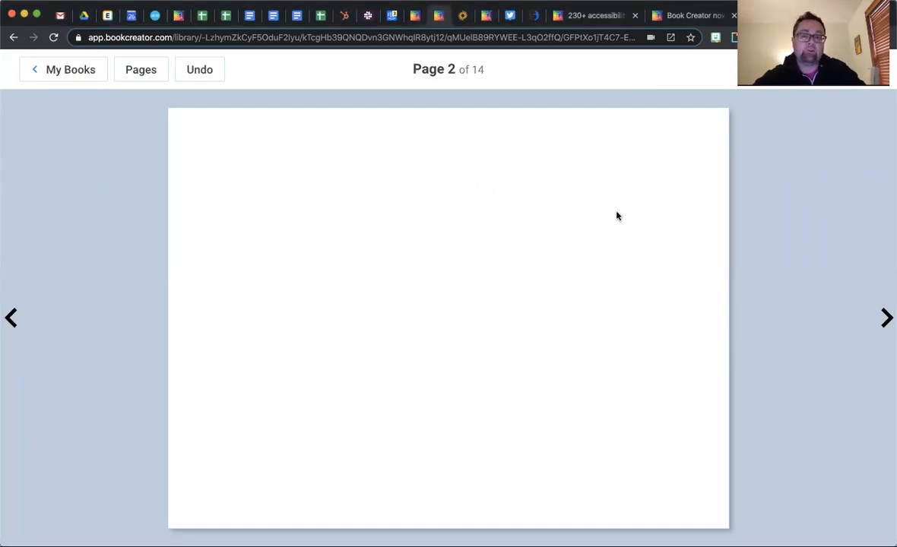
- Add a single full-page comic panel to page 2
click(791, 69)
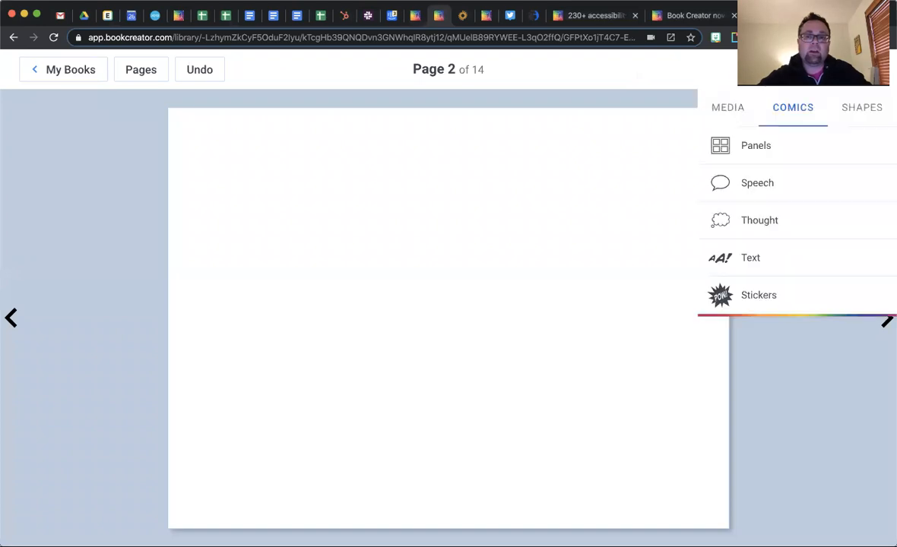
click(757, 144)
click(741, 156)
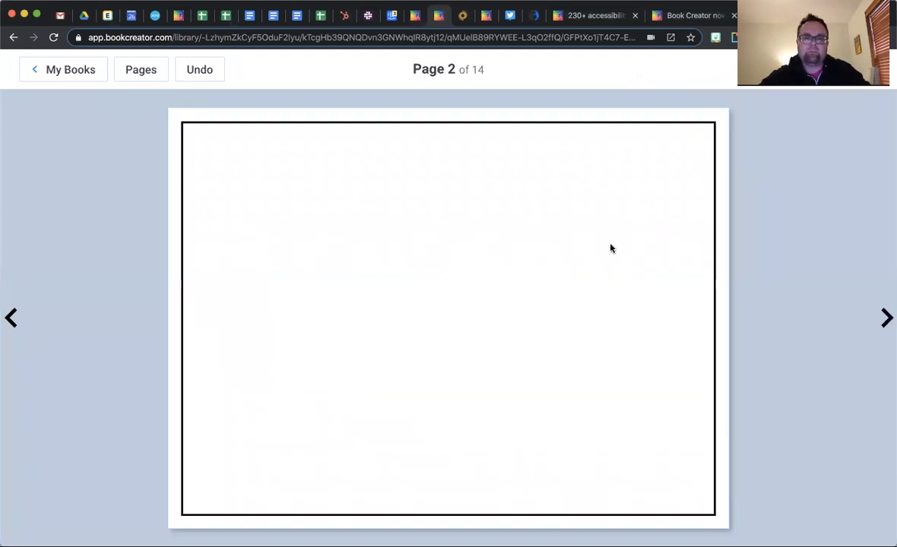
- Fill the comic panel with the picture of a white puppy sitting in grass from an image search for "dog"
click(543, 276)
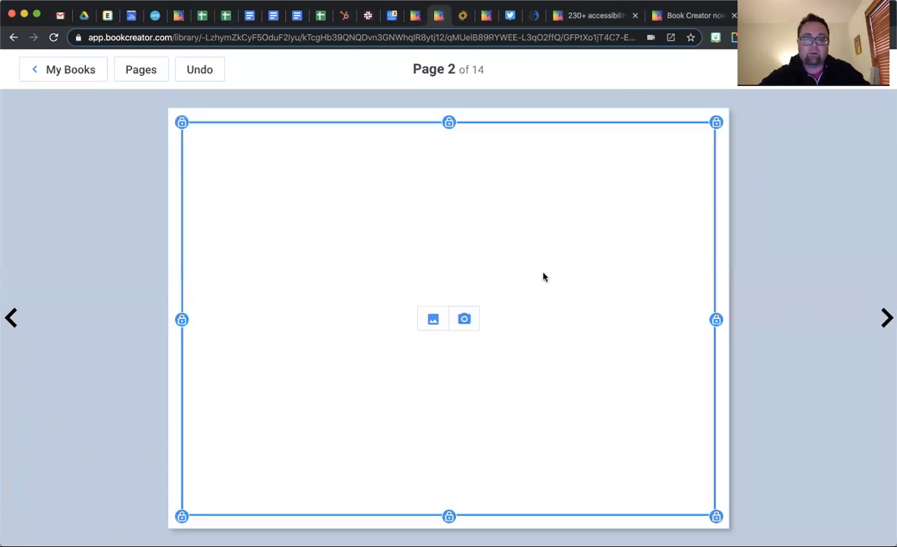
click(432, 320)
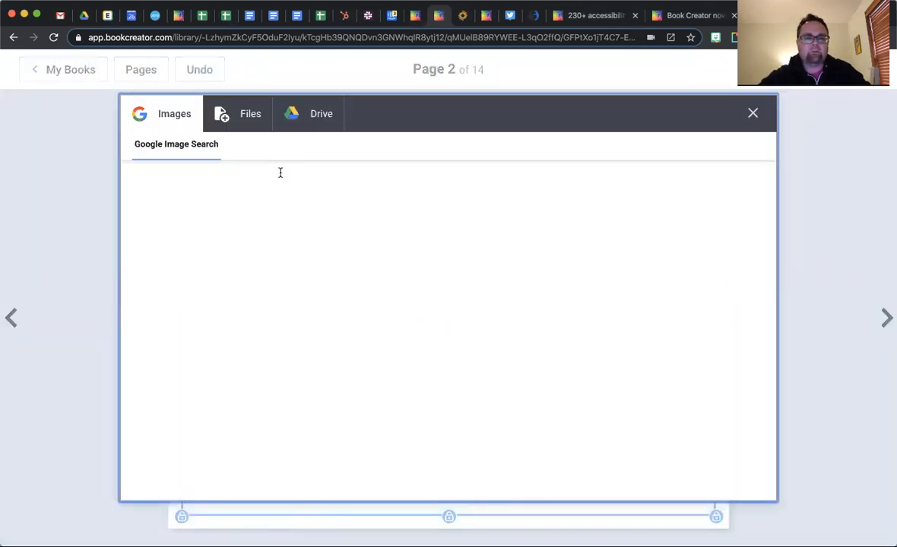
text(dog)
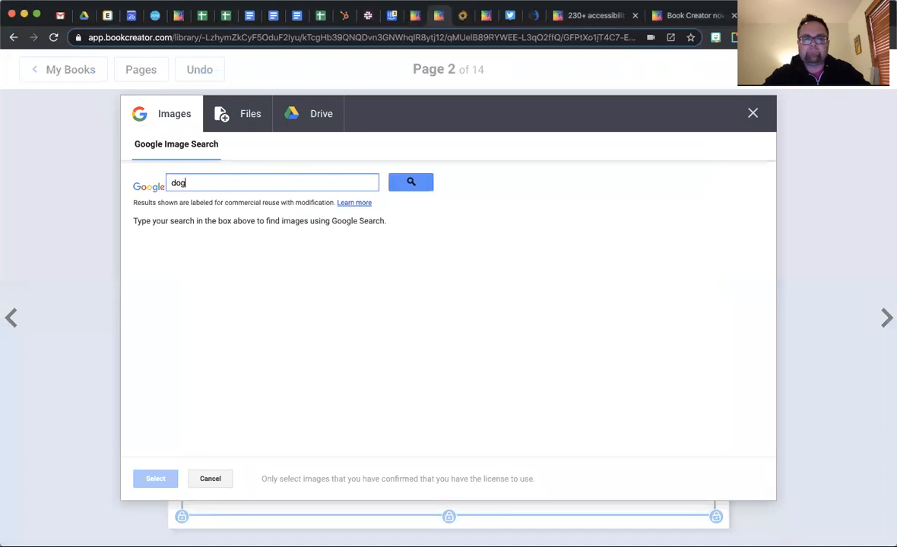
key(Return)
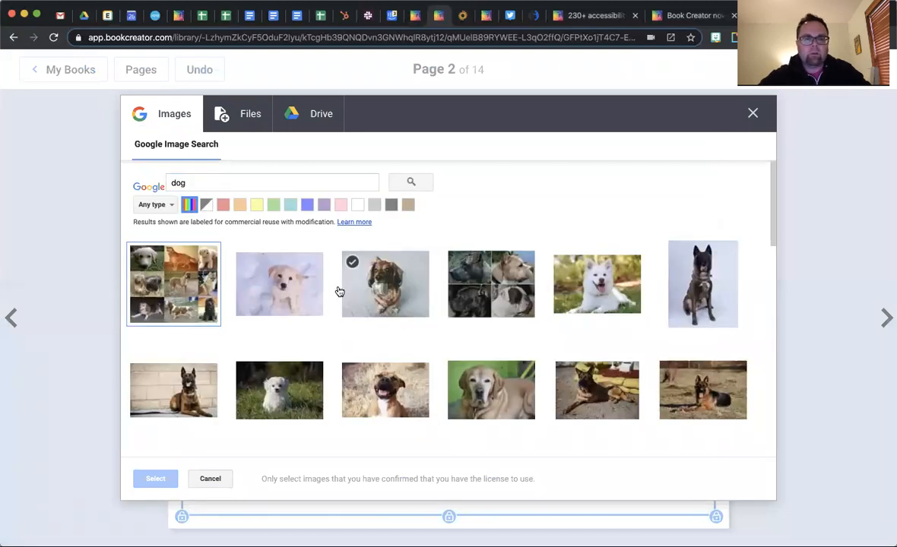
click(279, 390)
click(155, 479)
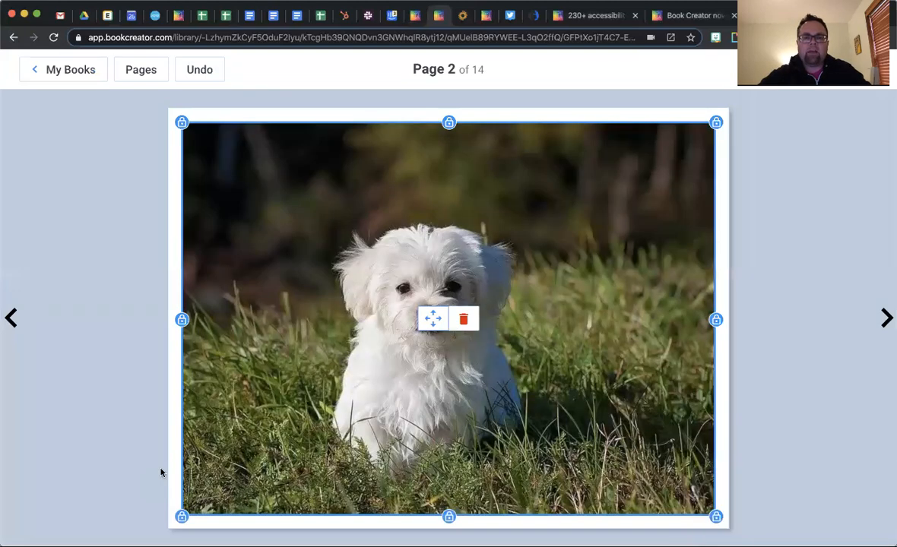
- Enlarge the puppy image slightly within its full-page comic panel
click(434, 319)
drag(746, 122, 777, 98)
click(809, 168)
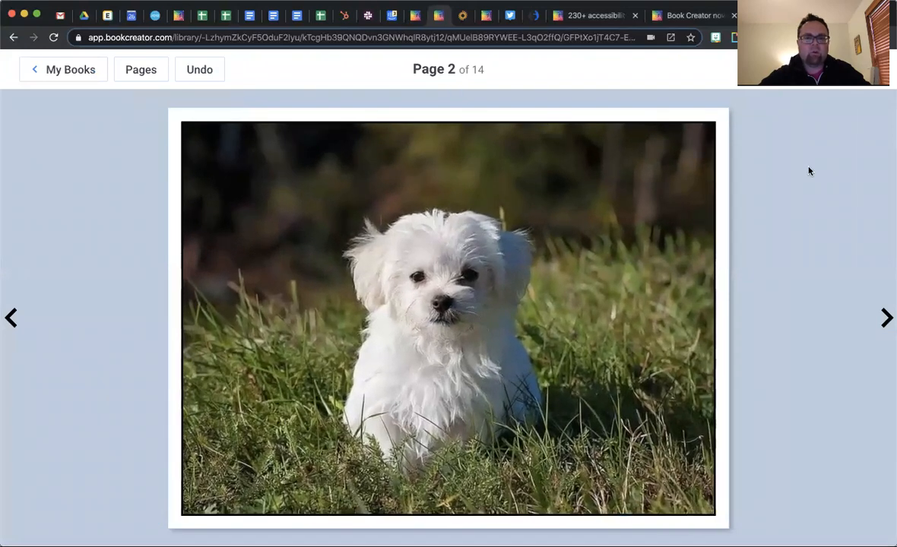
- Unlock the comic panel and shorten it by bringing in its upper and lower edges
right_click(619, 165)
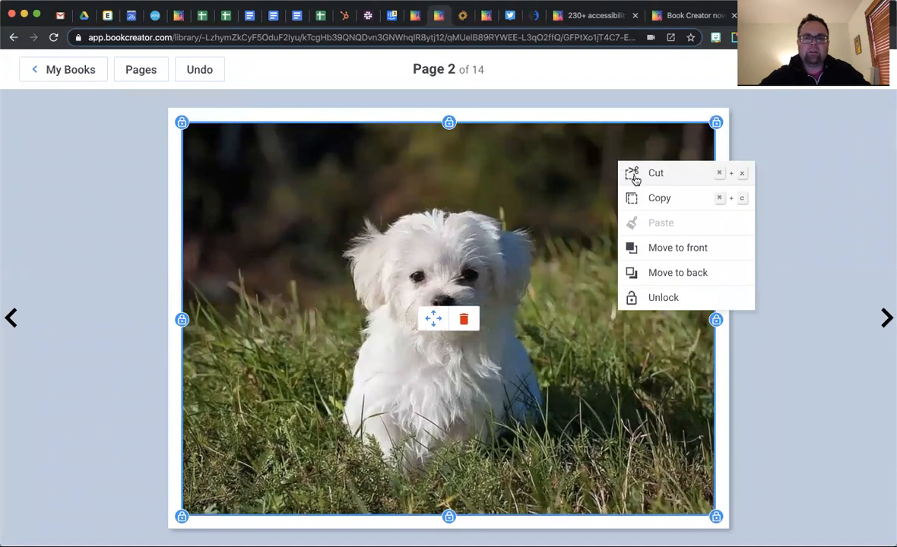
click(668, 297)
drag(715, 122, 709, 182)
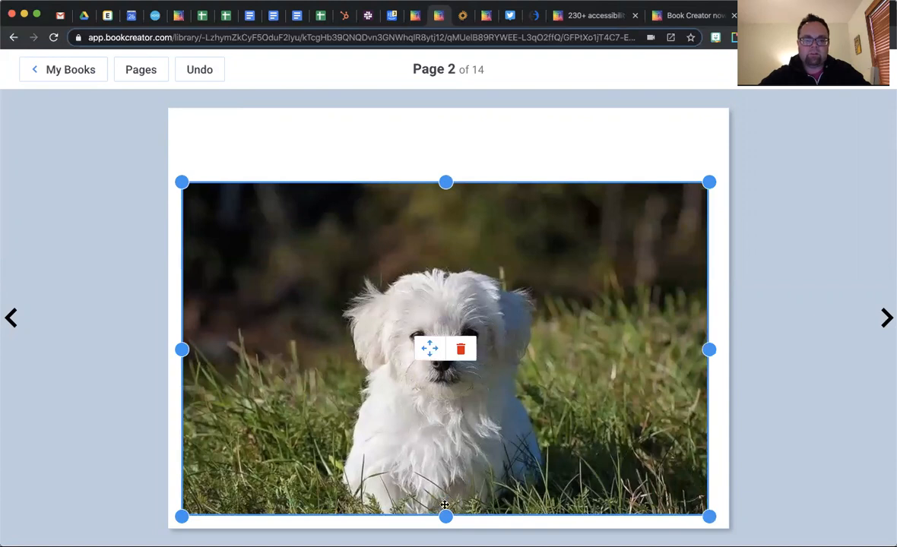
mouse_move(445, 516)
mouse_down()
mouse_move(445, 484)
mouse_move(445, 514)
mouse_move(445, 502)
mouse_up()
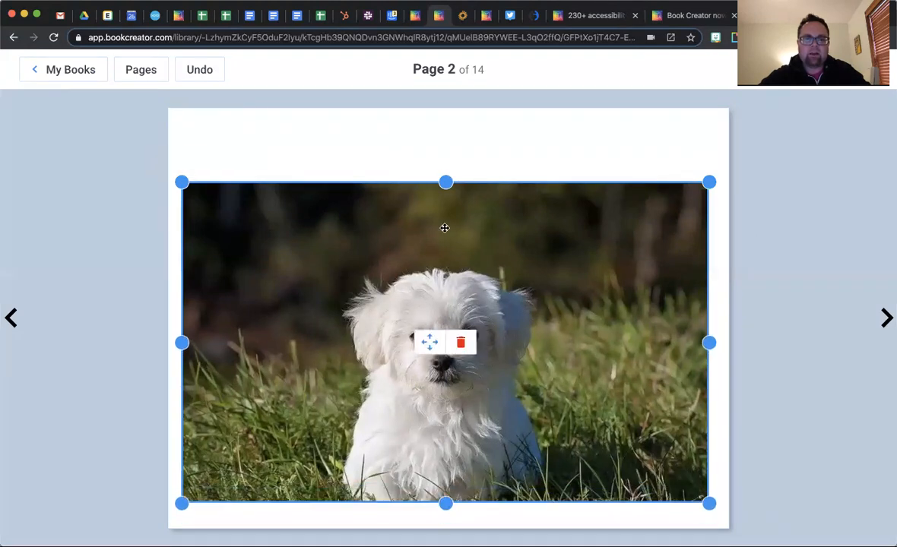
drag(445, 197, 445, 304)
- Narrow the comic panel from both sides to a nearly square frame around the middle of the page
click(437, 373)
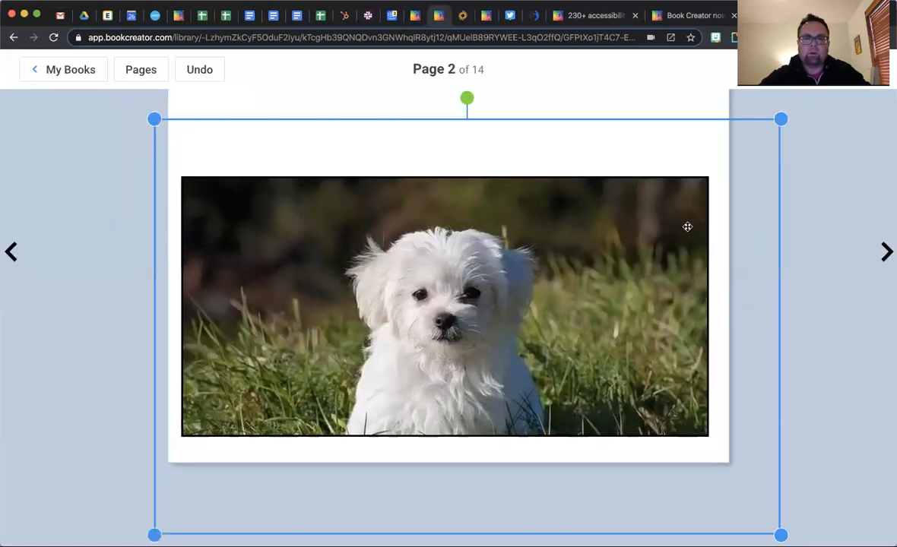
click(710, 227)
click(689, 344)
drag(707, 387, 589, 389)
drag(181, 373, 354, 364)
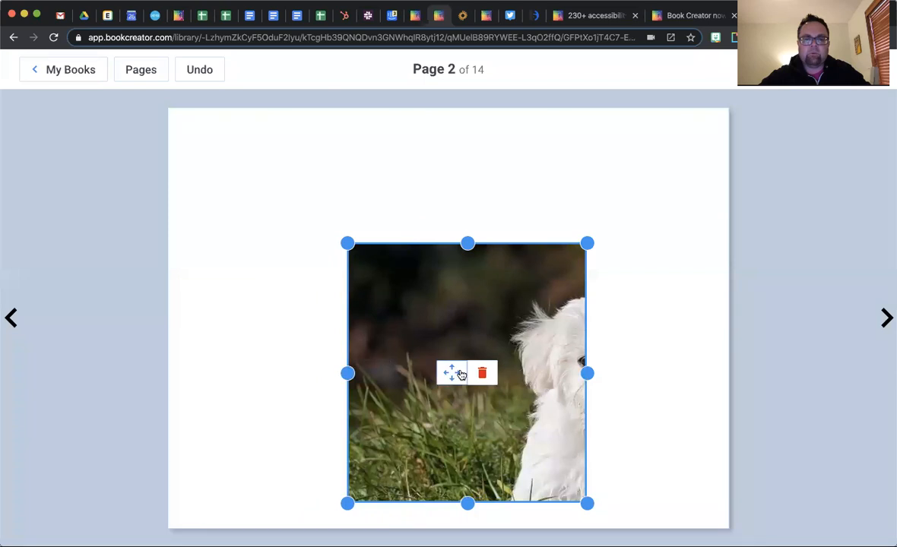
- Shift the image so the puppy is centred in the panel, and move the panel to the page's upper right area
click(460, 372)
drag(457, 370, 319, 356)
click(319, 296)
drag(544, 264, 628, 163)
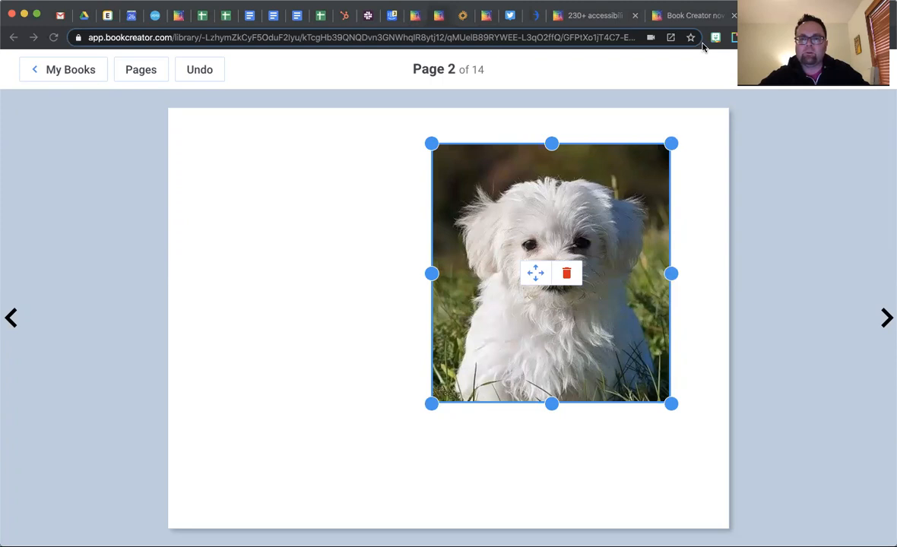
- Delete the comic panel with the puppy image from page 2
click(394, 223)
click(482, 224)
key(Delete)
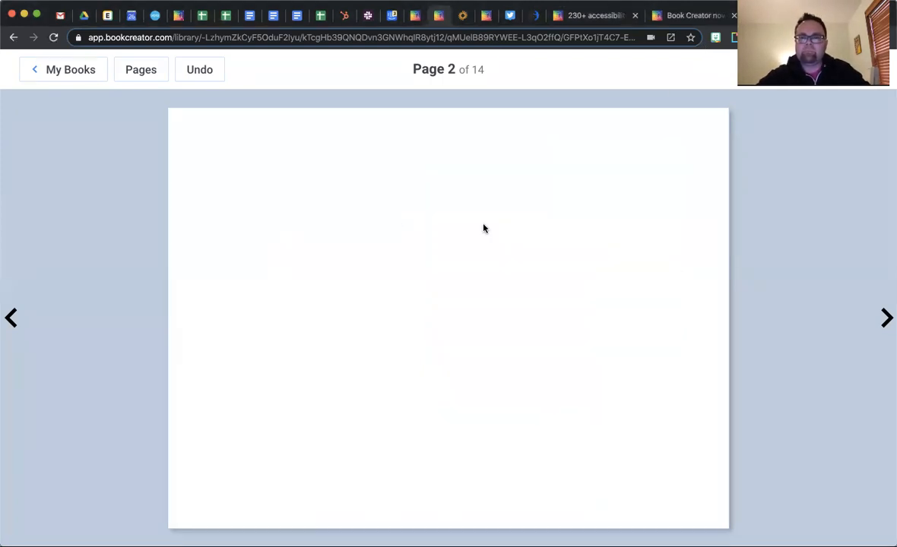
- Switch to the "230+ accessibility improvements added to Book Creator" article and examine the before-and-after dashboards under Improved color contrast
click(600, 17)
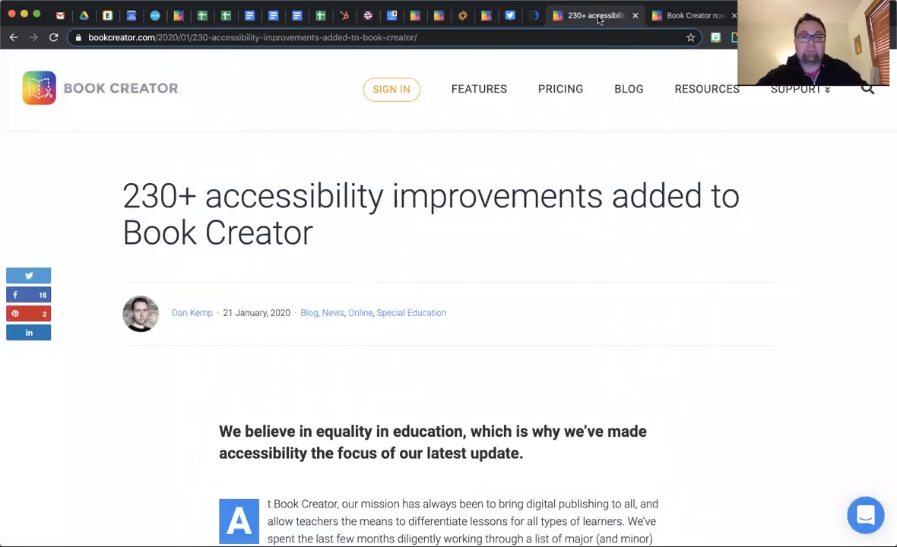
scroll(559, 234, down, 10)
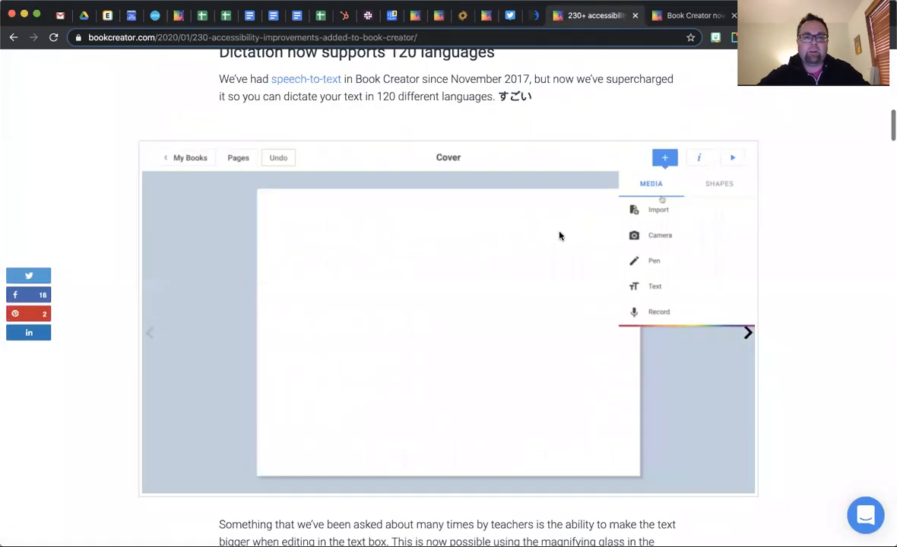
scroll(559, 236, down, 15)
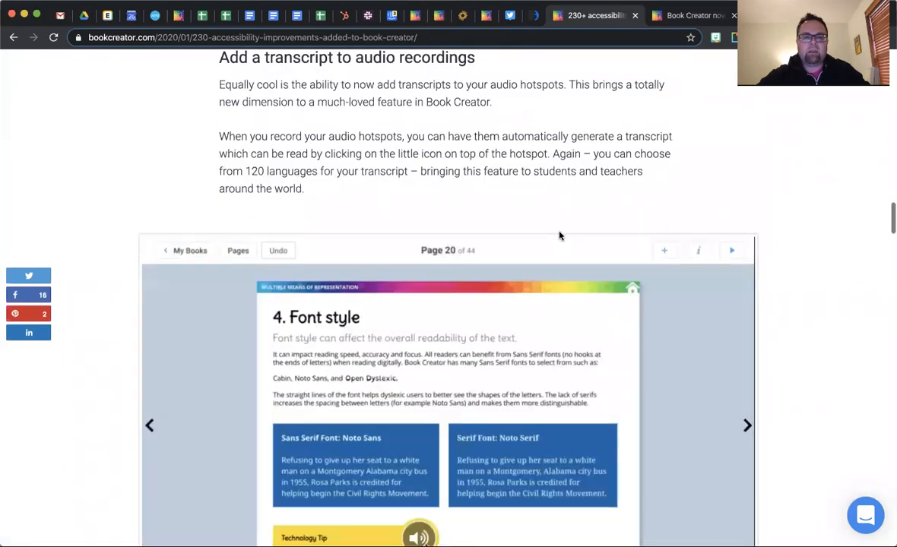
scroll(560, 236, down, 10)
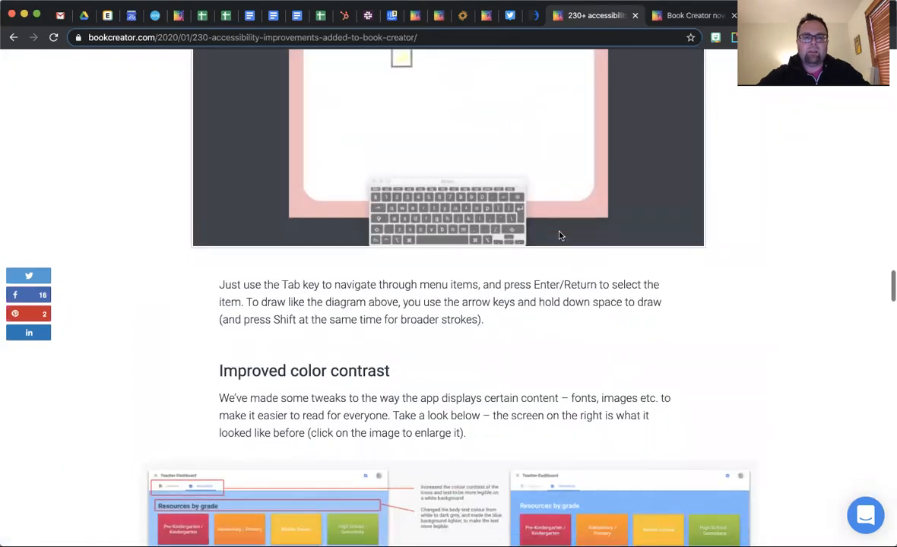
scroll(560, 235, down, 5)
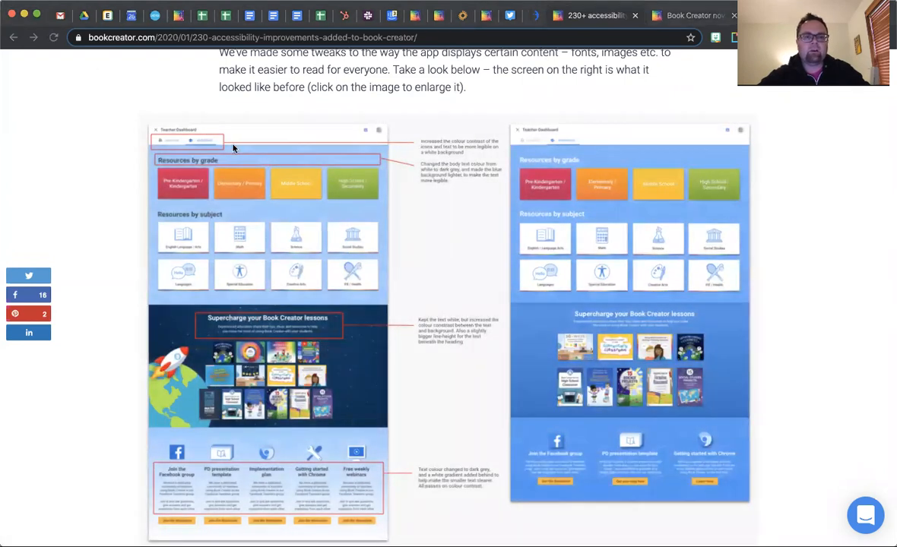
scroll(380, 210, down, 1)
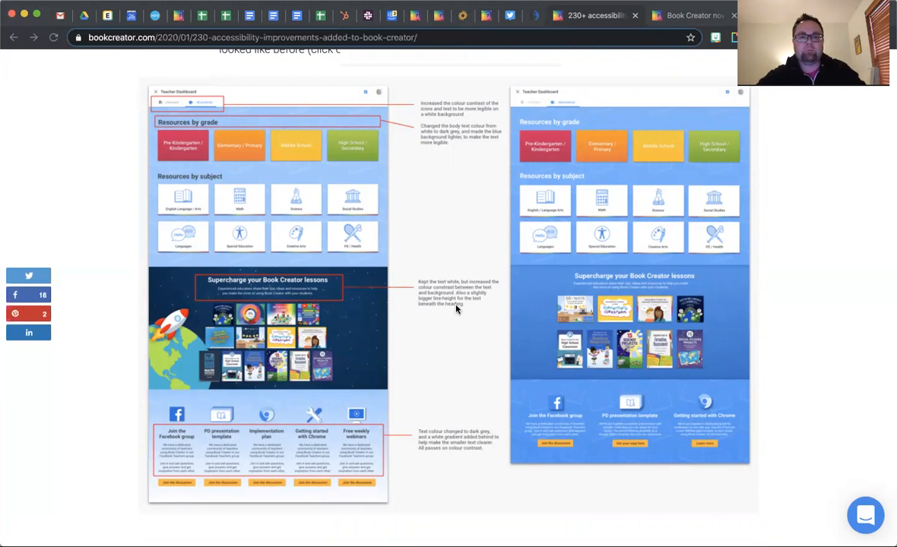
- Read the article's sections on improved screen reader support, the VPAT and what the changes mean for education
scroll(456, 309, down, 5)
scroll(456, 309, up, 1)
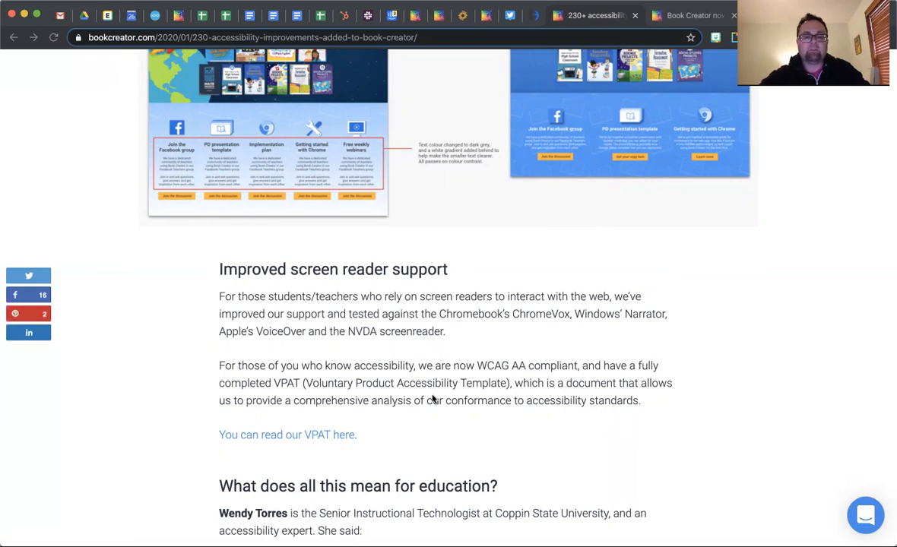
scroll(432, 397, down, 5)
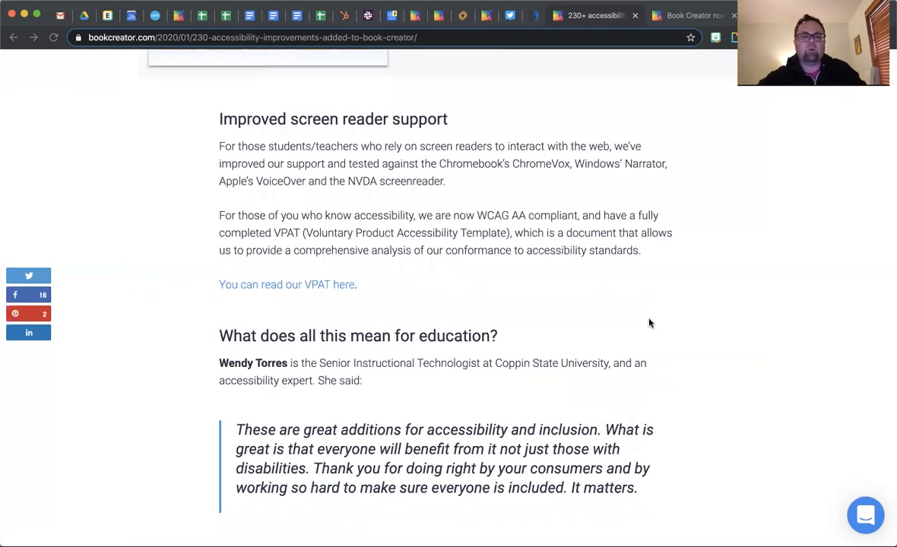
scroll(647, 320, down, 4)
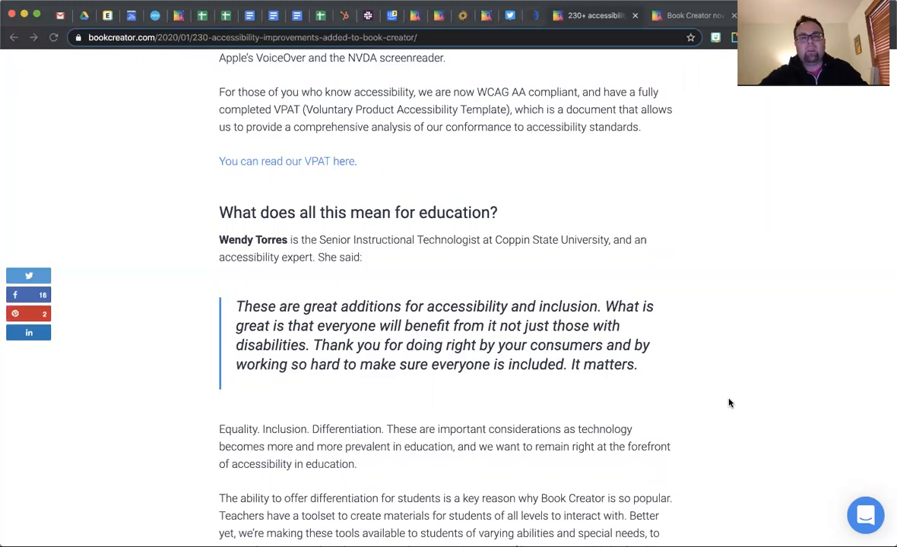
- Look over the embedded Differentiated Learning book and the surrounding closing sections of the article
scroll(728, 403, down, 4)
scroll(728, 403, up, 10)
scroll(728, 403, down, 5)
scroll(767, 278, down, 5)
scroll(769, 276, down, 6)
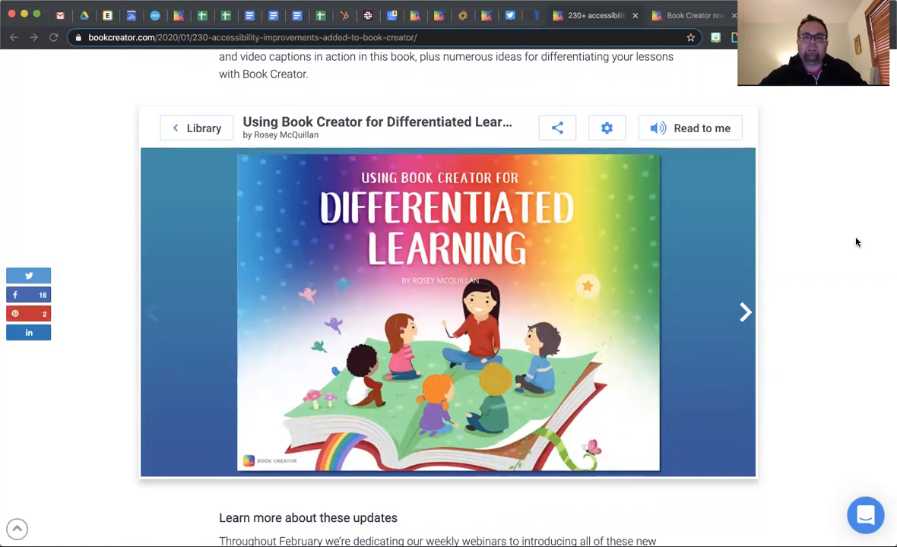
scroll(851, 240, down, 3)
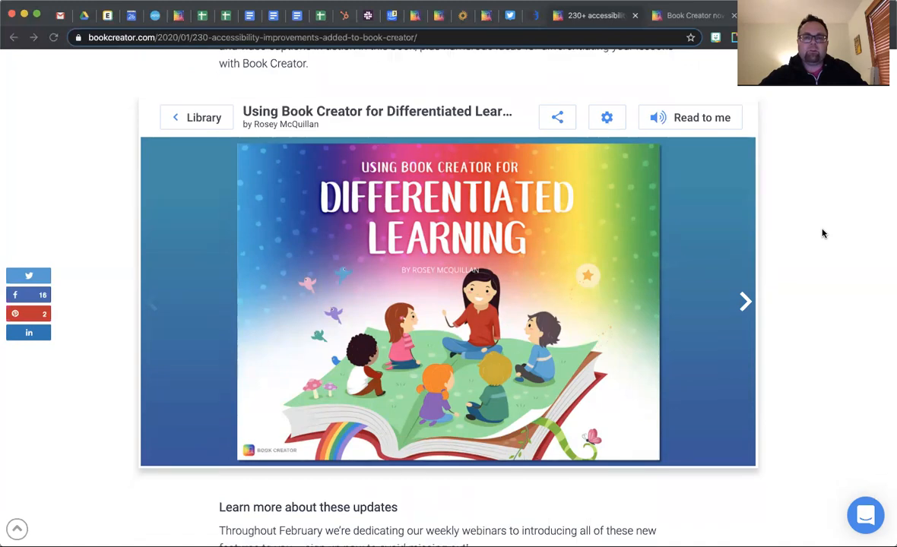
scroll(821, 233, up, 3)
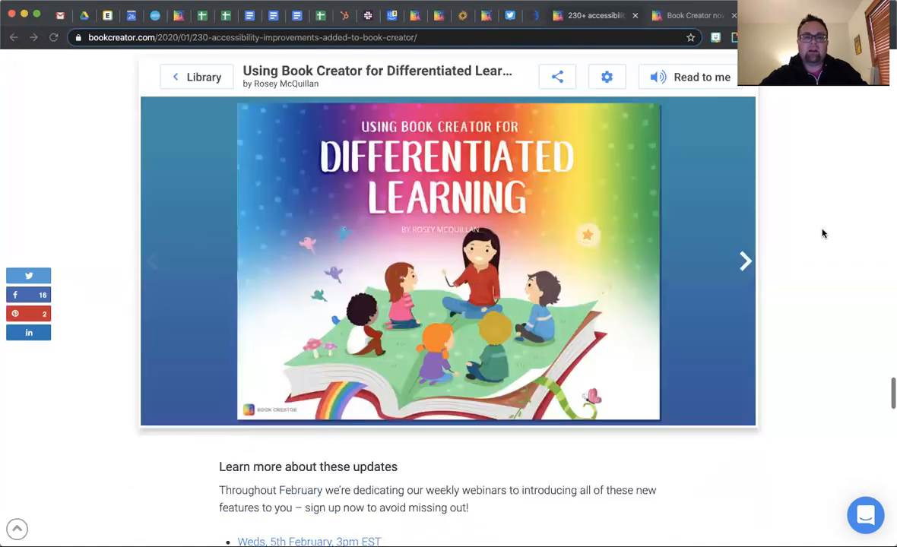
scroll(821, 234, up, 6)
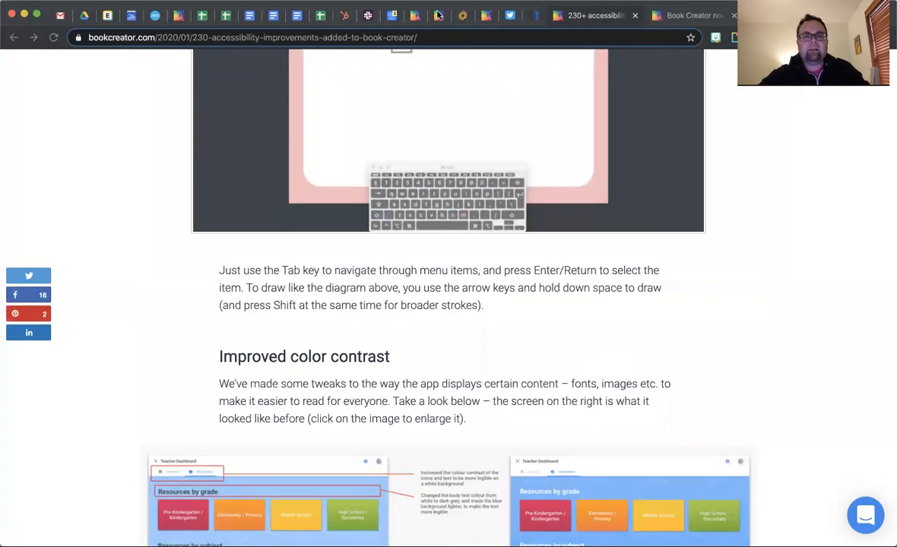
- Return to Book Creator, leave the Playground Book, and look over the libraries in the Teacher Dashboard
click(437, 16)
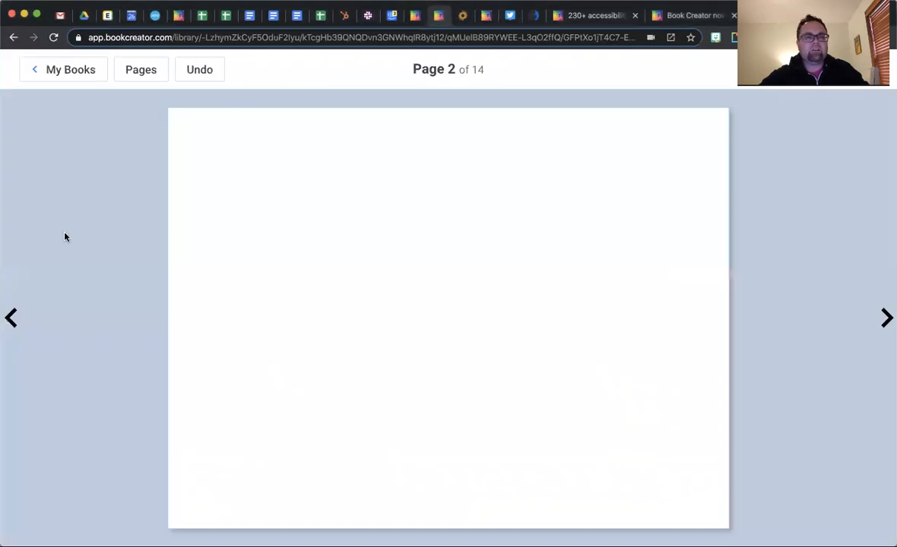
click(85, 69)
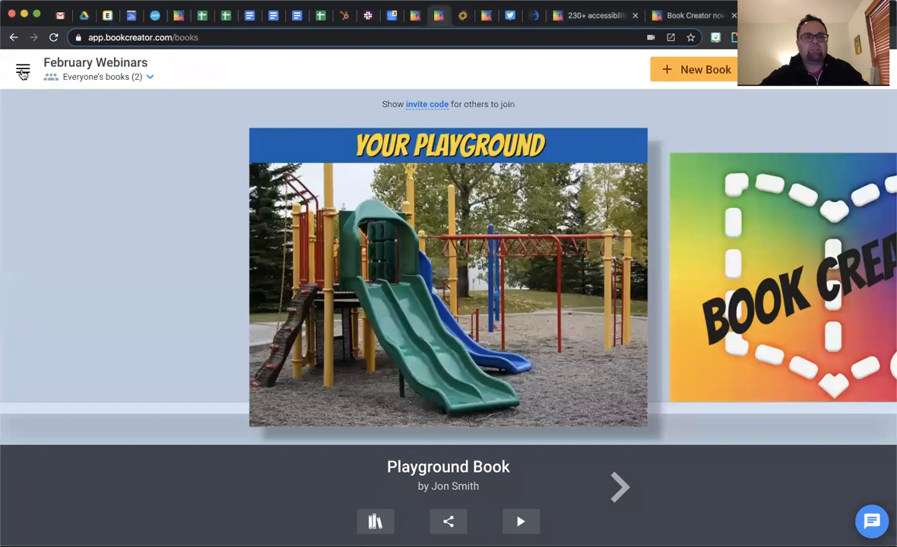
click(23, 73)
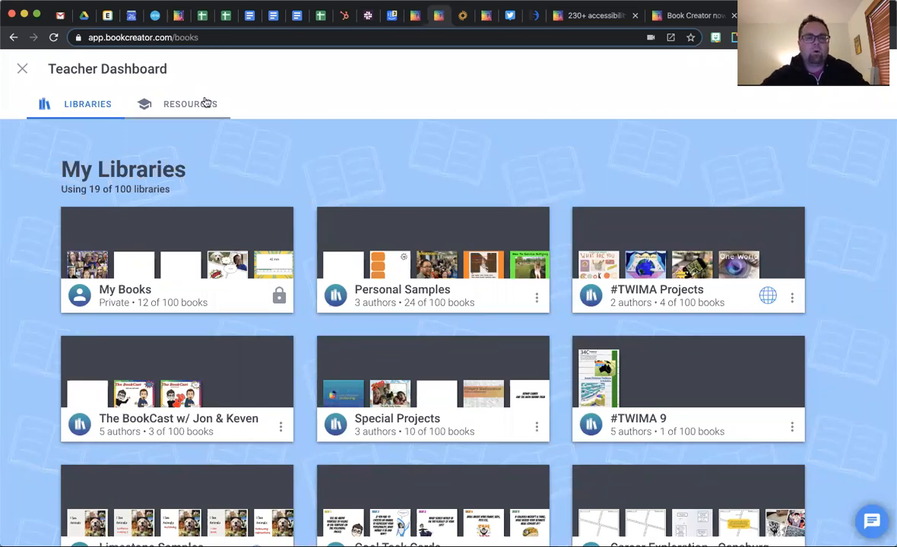
scroll(308, 203, down, 1)
scroll(308, 204, down, 10)
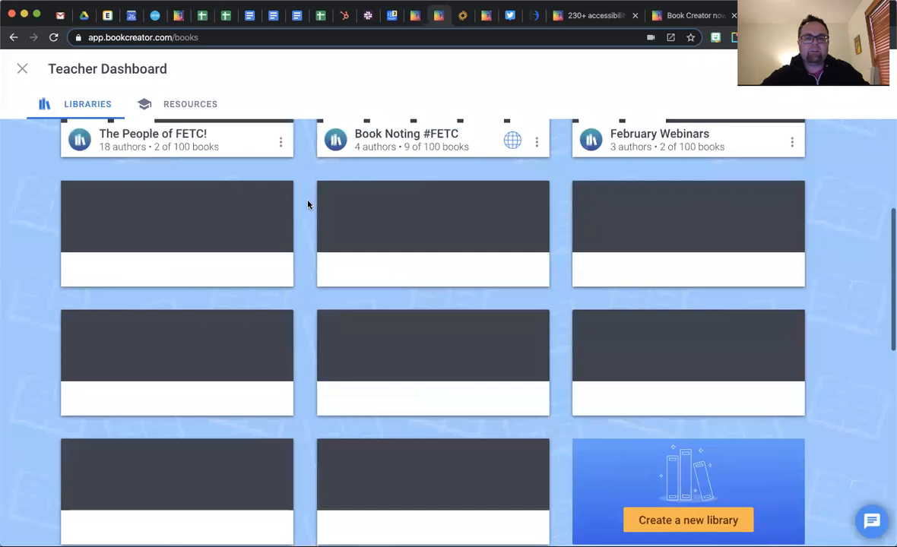
scroll(308, 204, up, 5)
scroll(308, 204, up, 5)
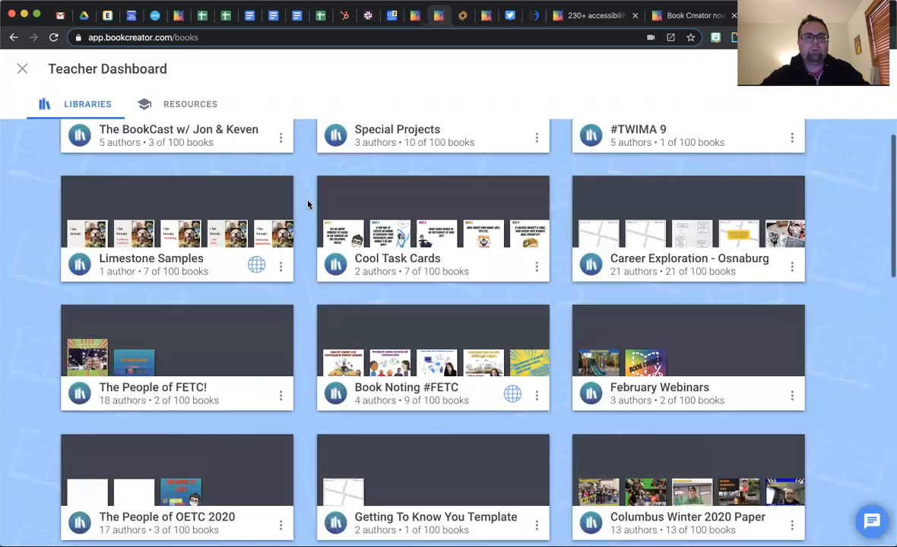
- Review the Teacher Dashboard's resources by grade and subject and its collection of teaching idea books
click(195, 106)
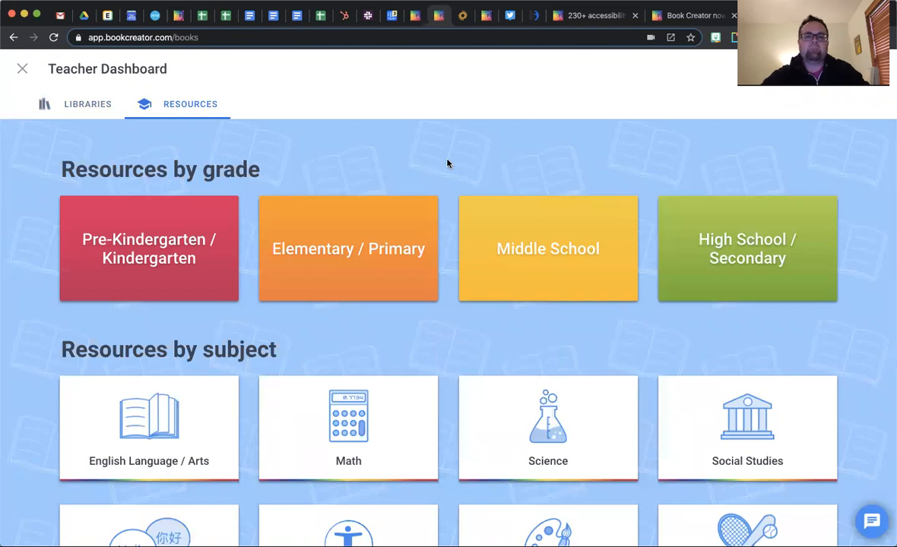
scroll(447, 163, down, 5)
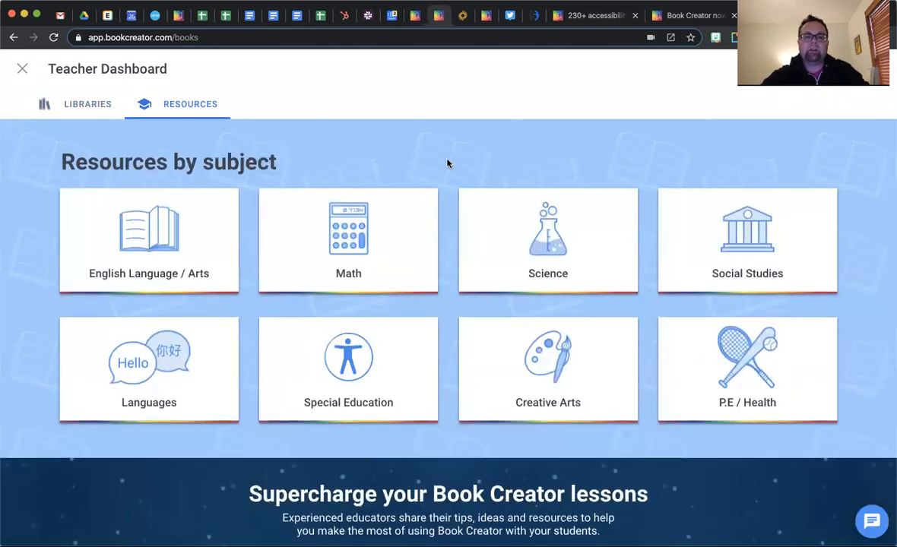
scroll(446, 162, down, 10)
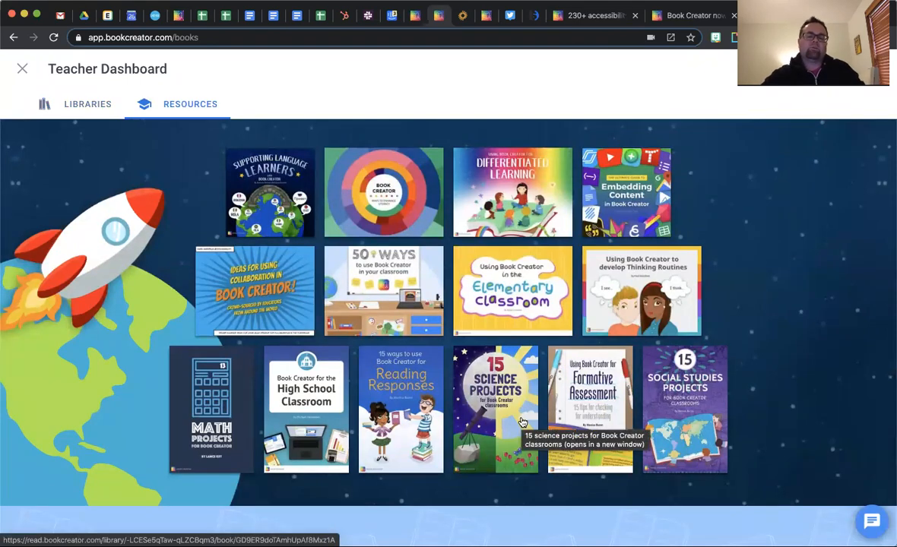
scroll(522, 423, up, 15)
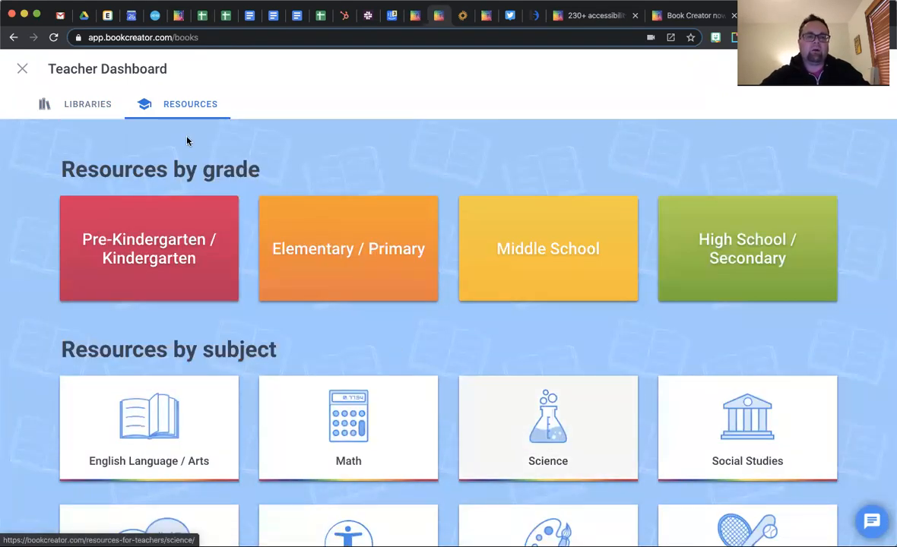
- Return to the dashboard's libraries, and read the announcement in the blog article about Book Creator working on Microsoft Edge
click(61, 107)
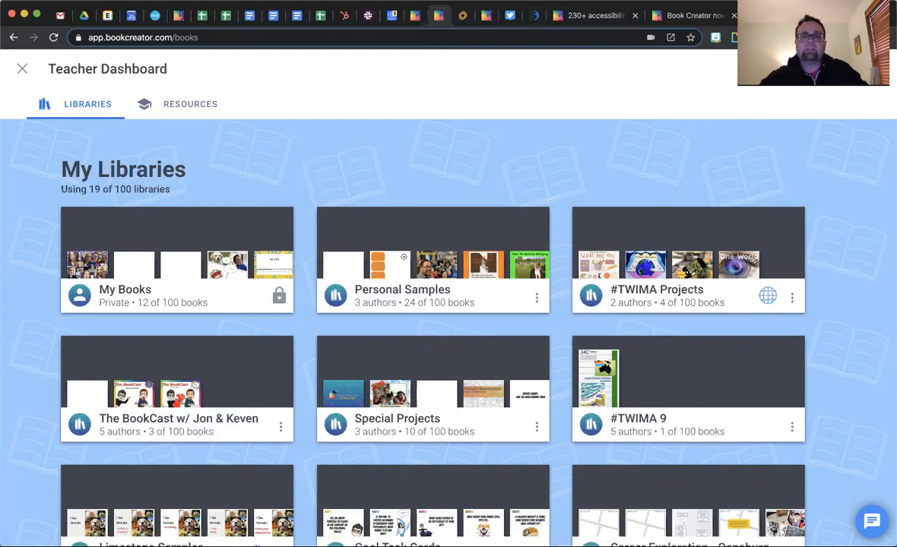
click(660, 15)
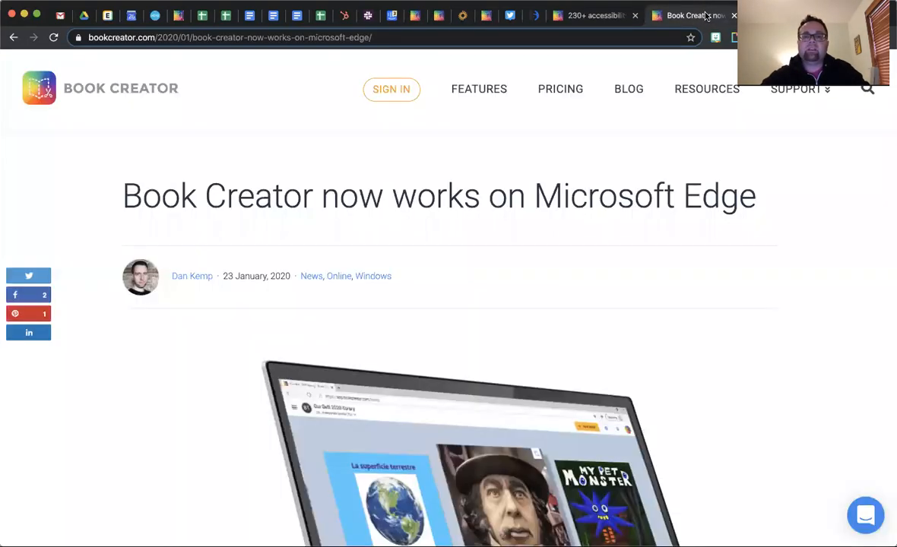
scroll(689, 263, down, 3)
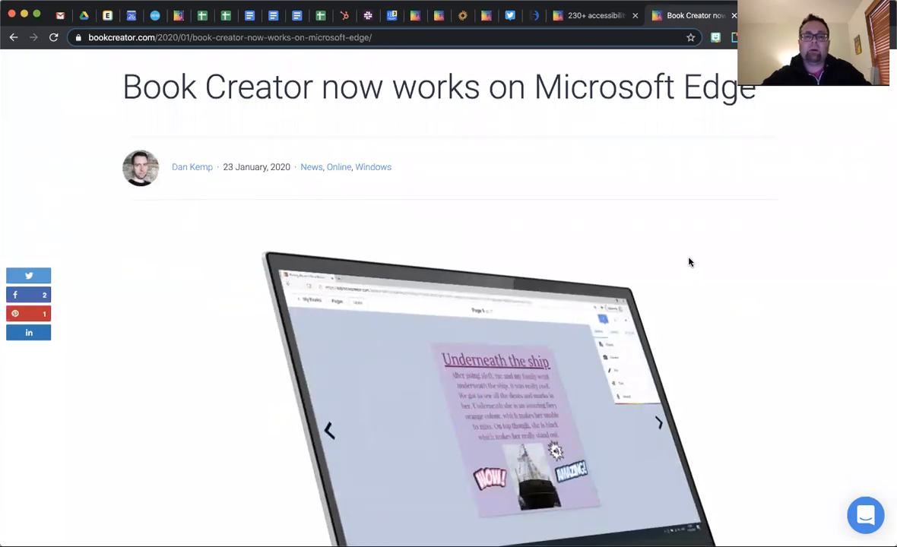
scroll(689, 263, down, 1)
scroll(690, 262, down, 4)
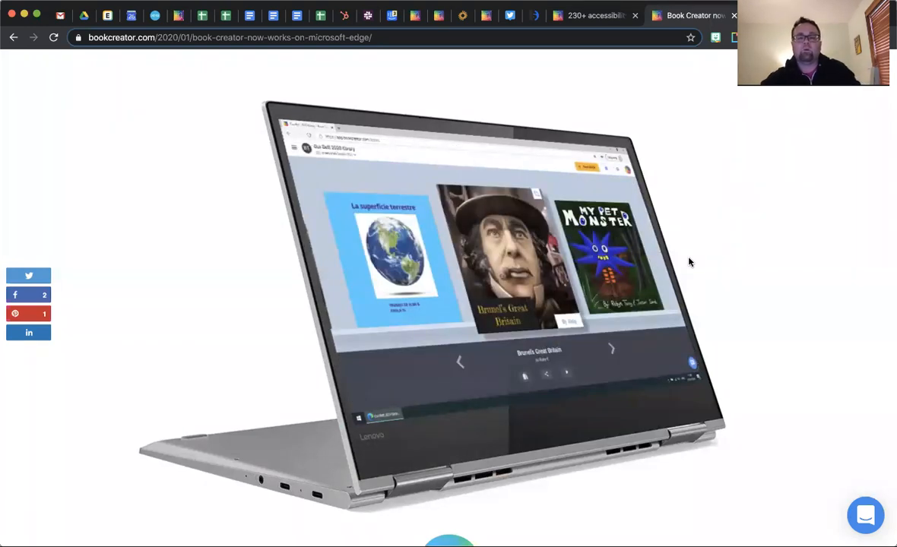
scroll(689, 262, down, 5)
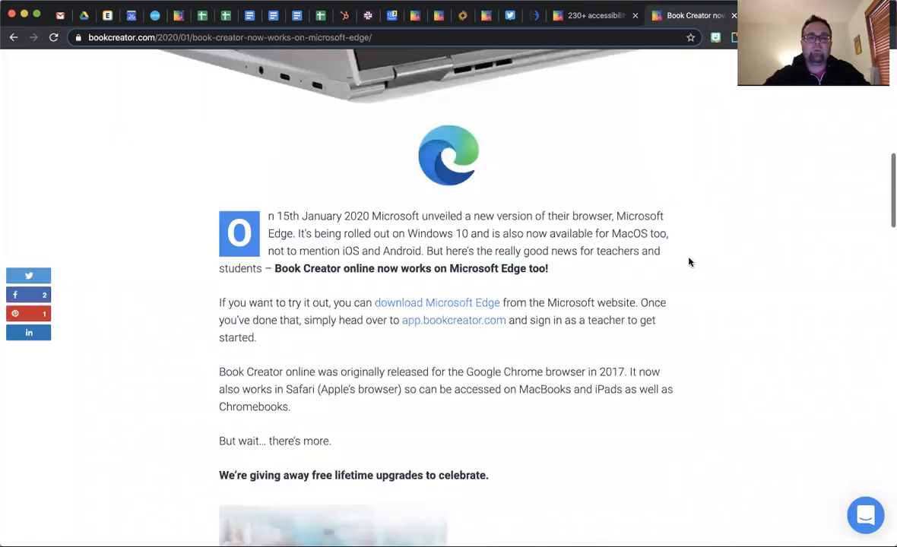
scroll(689, 262, down, 1)
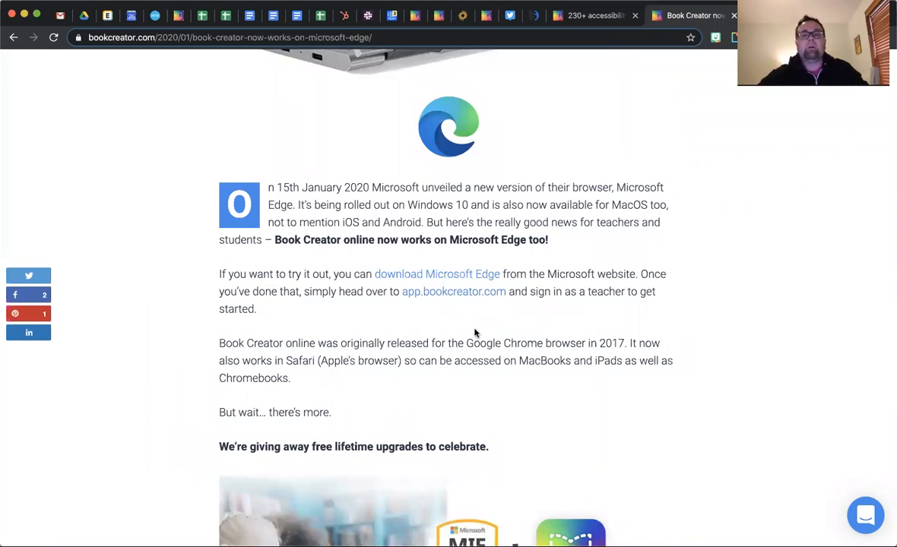
- Read the article's section on the free lifetime upgrade for Microsoft Innovative Educator Experts and its closing note
scroll(474, 332, down, 5)
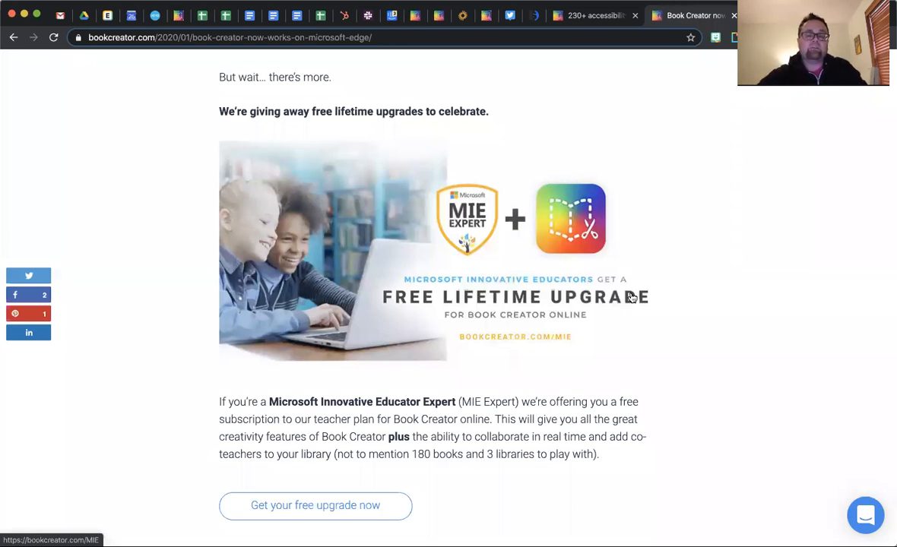
scroll(323, 444, down, 4)
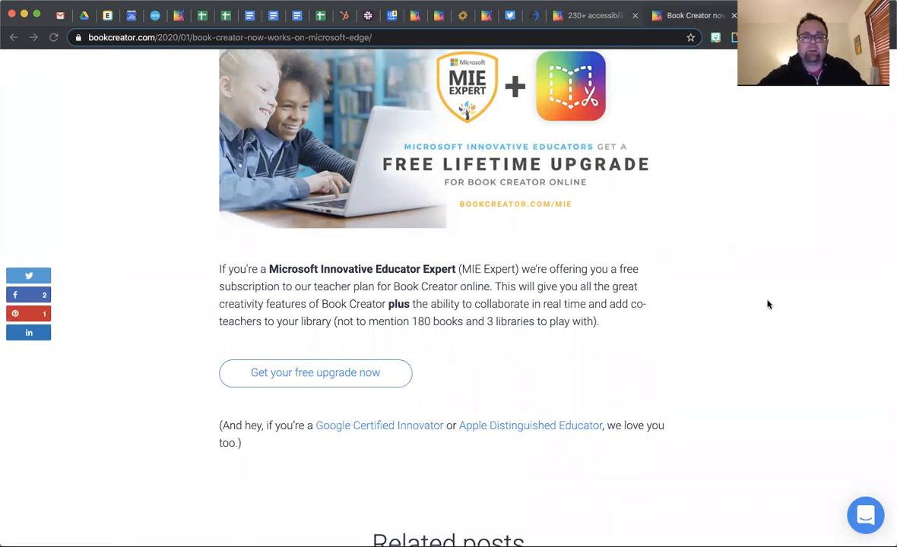
scroll(768, 304, down, 4)
scroll(768, 304, up, 4)
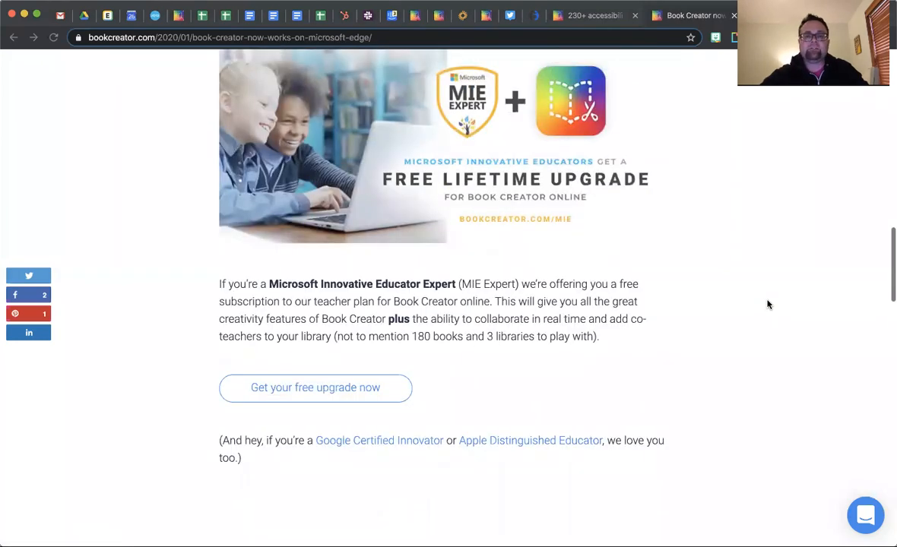